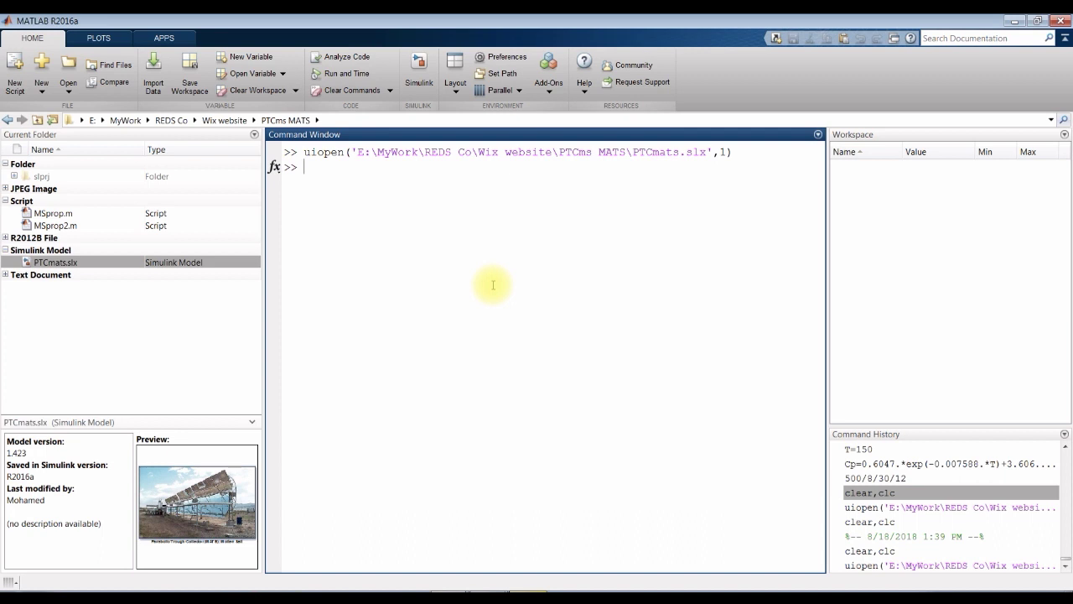
Step: Select the PTCmats.slx model file in the PTCmats MATS folder
left_click(84, 266)
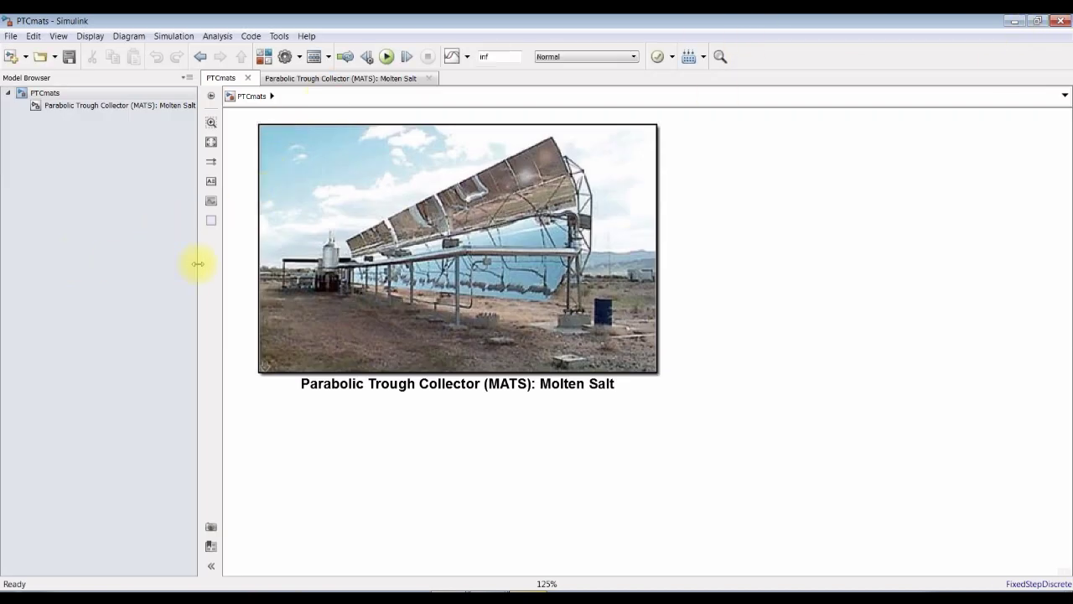
Step: Open the Molten Salt collector block's parameters: radiation 310 W/m2, inlet temperature 100, 18 loops
mouse_move(198, 263)
left_mouse_down()
mouse_move(221, 257)
mouse_move(199, 258)
left_mouse_up()
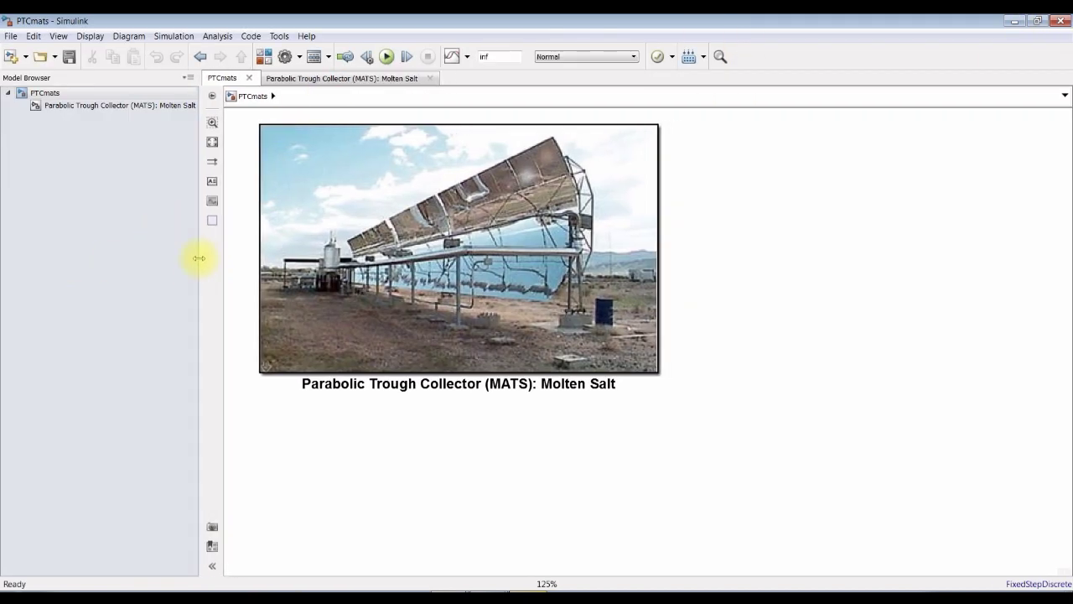
left_click(390, 199)
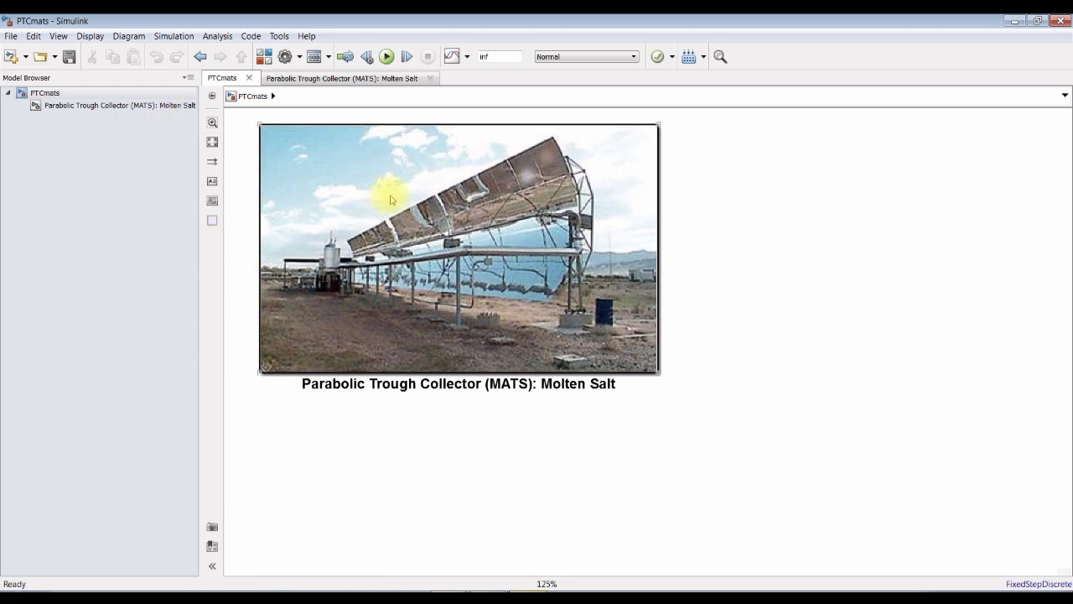
double_click(373, 172)
left_click_drag(214, 113, 342, 96)
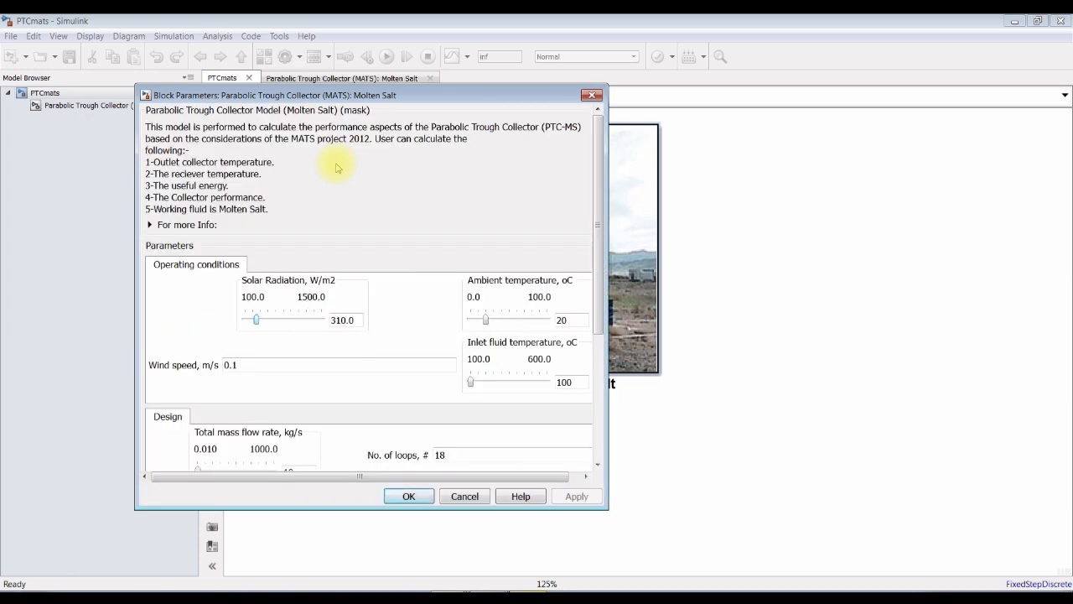
left_click(176, 226)
Step: Set the collector's wind speed to 0.5 m/s and number of loops to 20
scroll(595, 220, "down", 3)
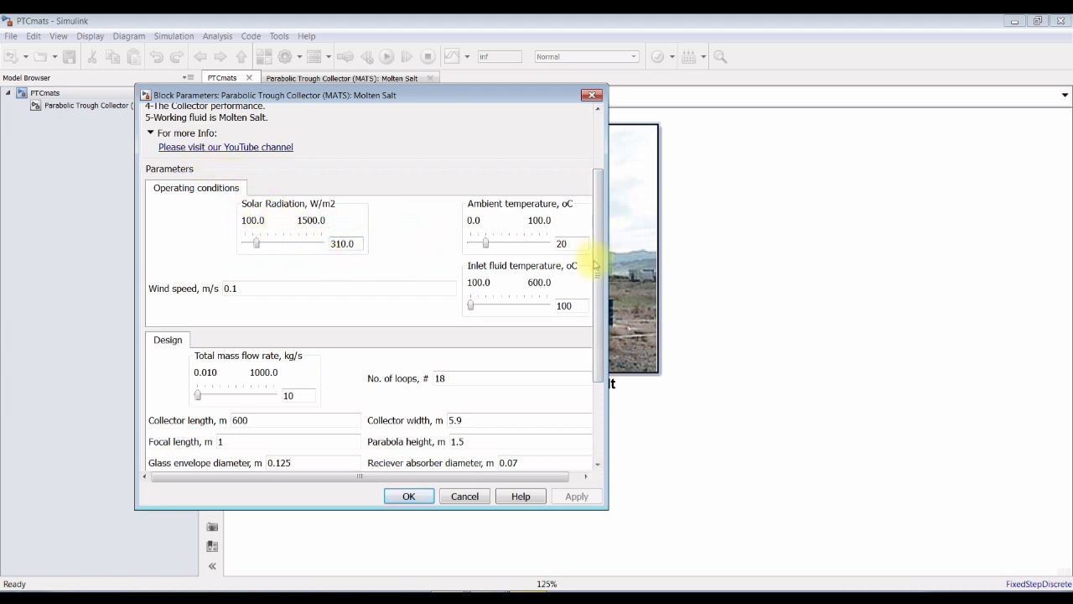
left_click_drag(608, 242, 665, 238)
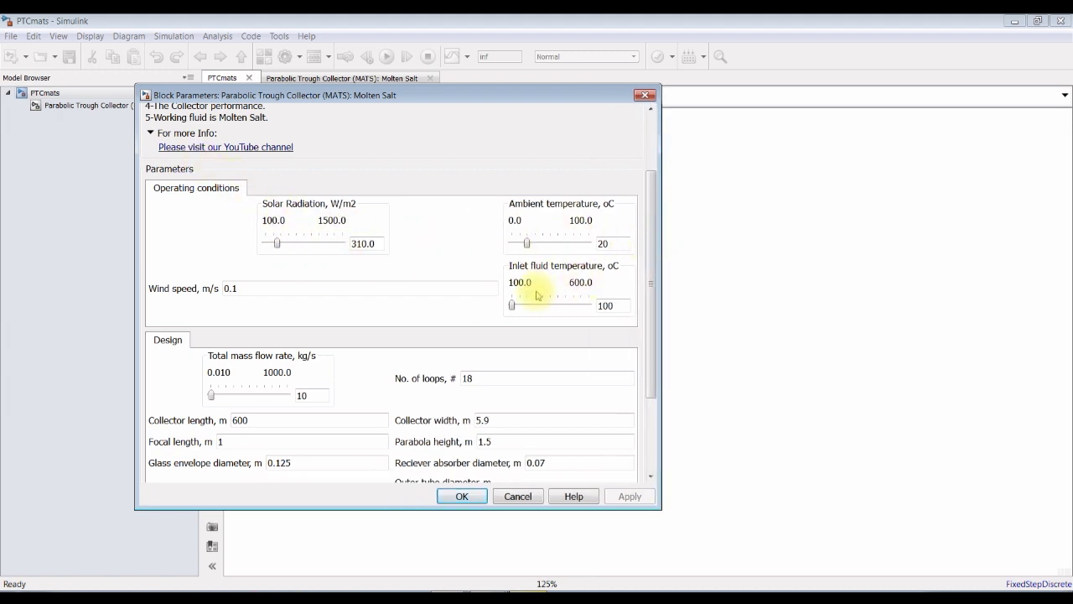
double_click(245, 287)
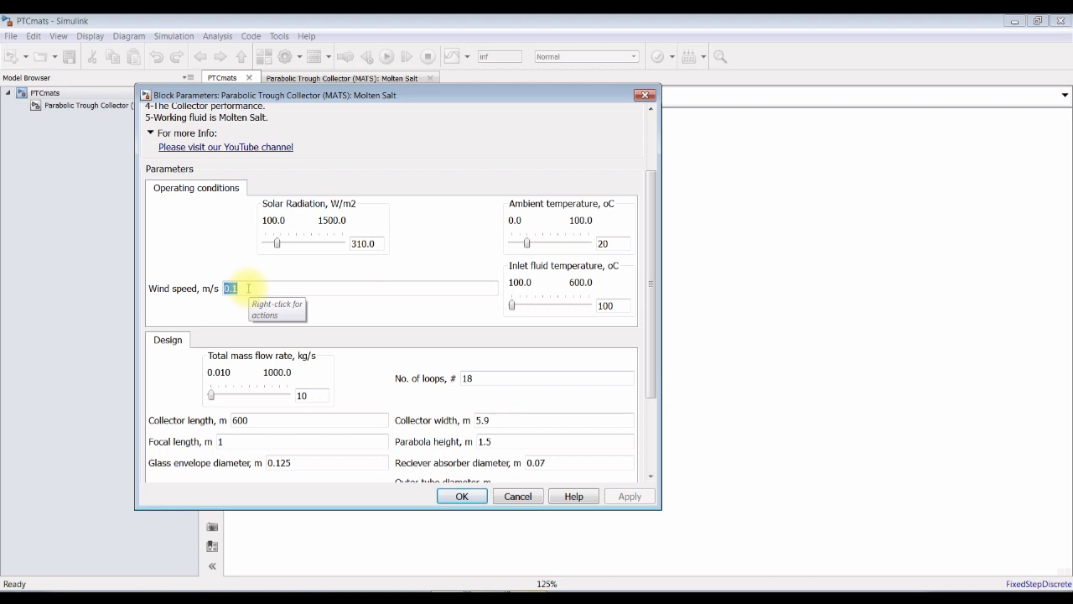
type("0")
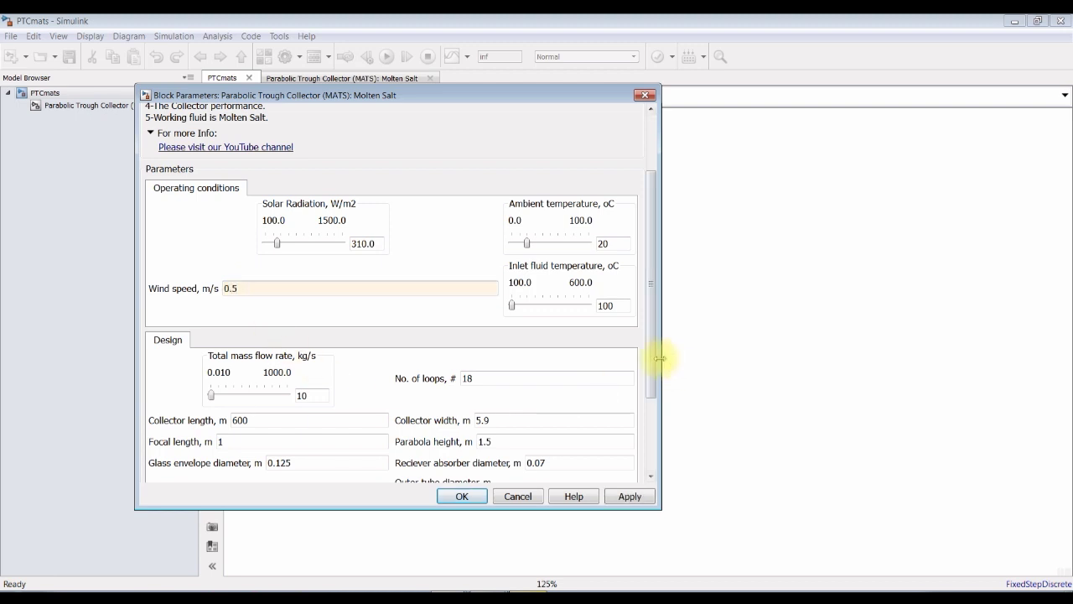
left_click_drag(655, 361, 650, 429)
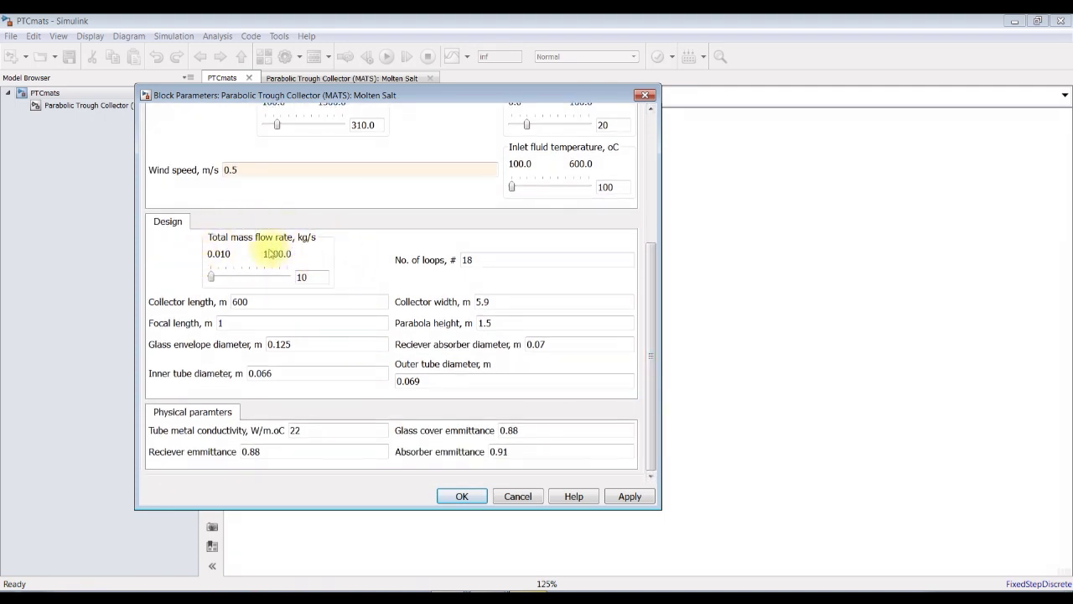
double_click(311, 276)
double_click(488, 258)
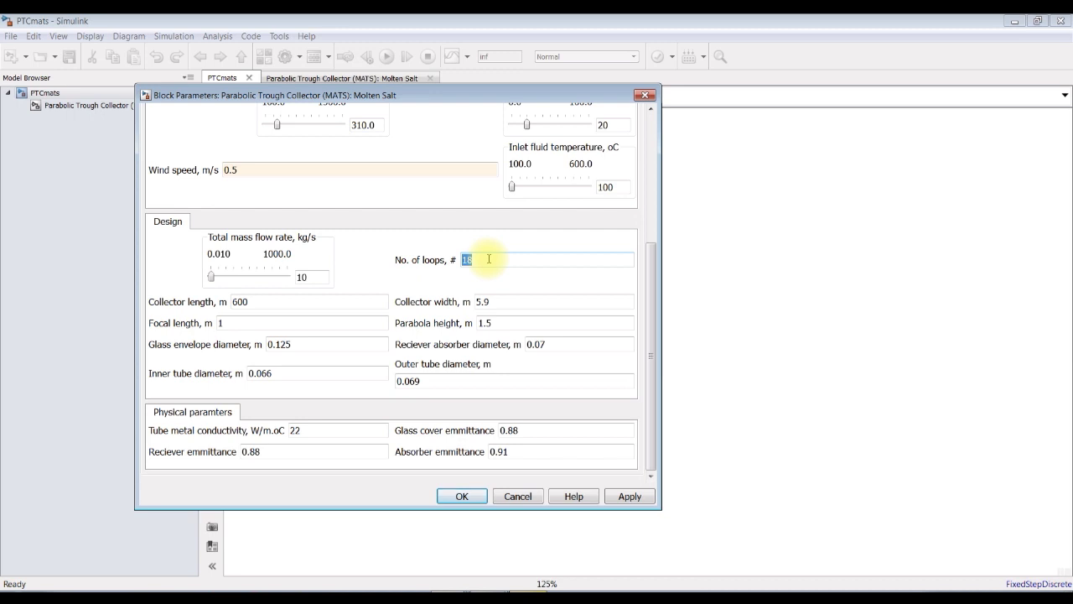
type("20")
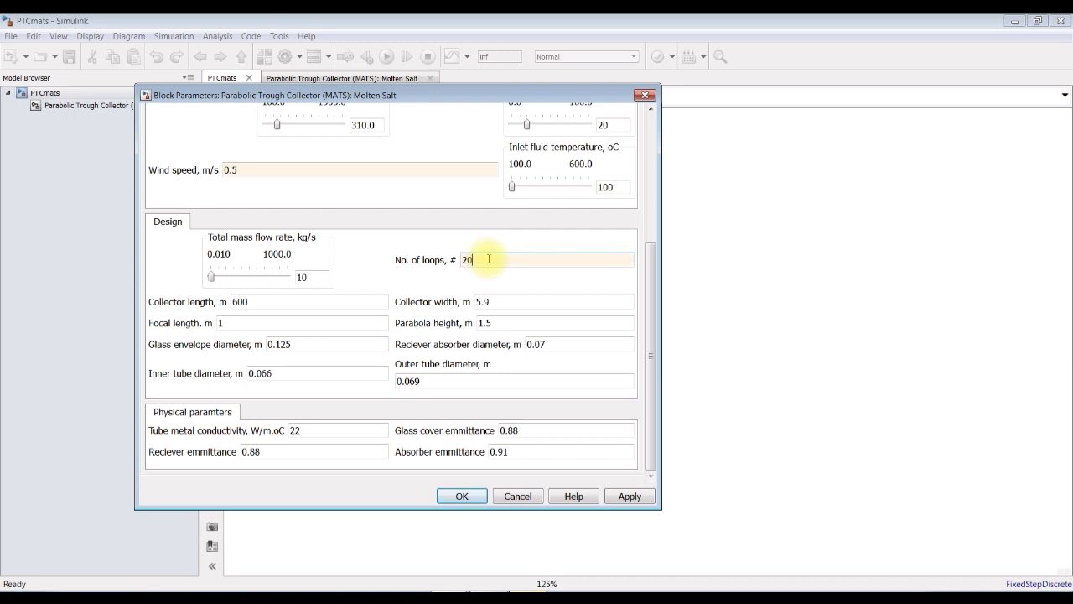
Step: Review the collector dimensions, tube diameters and emittance values, then apply the changes
double_click(268, 299)
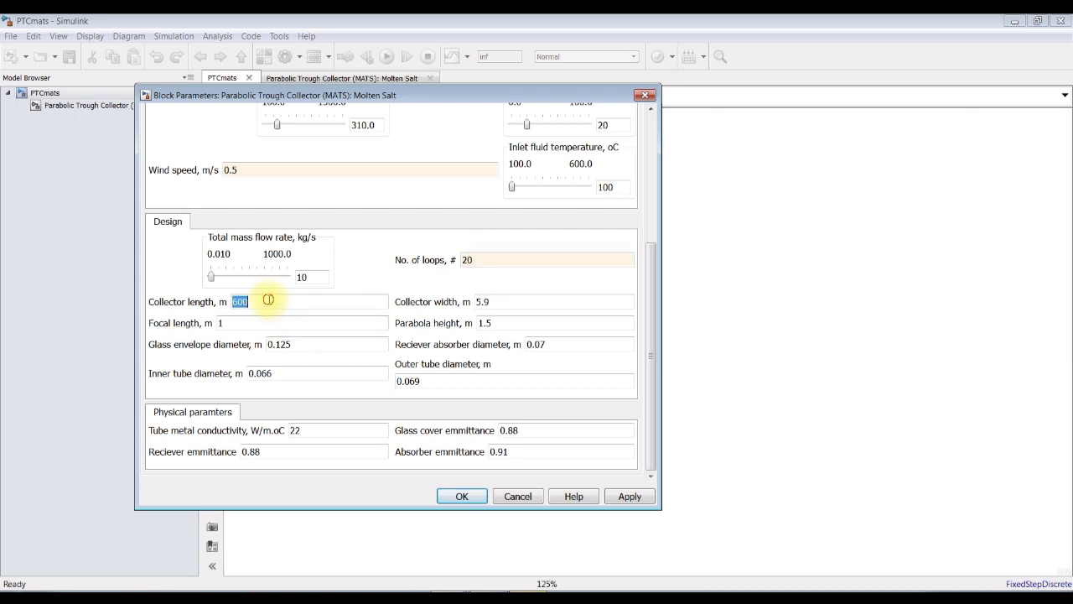
double_click(509, 300)
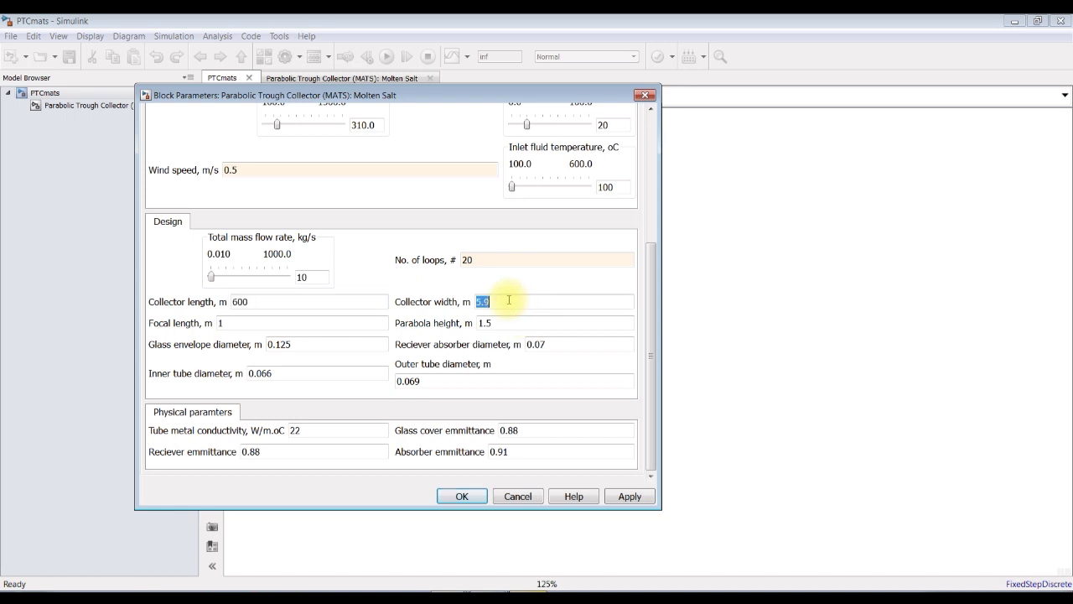
double_click(256, 323)
double_click(327, 346)
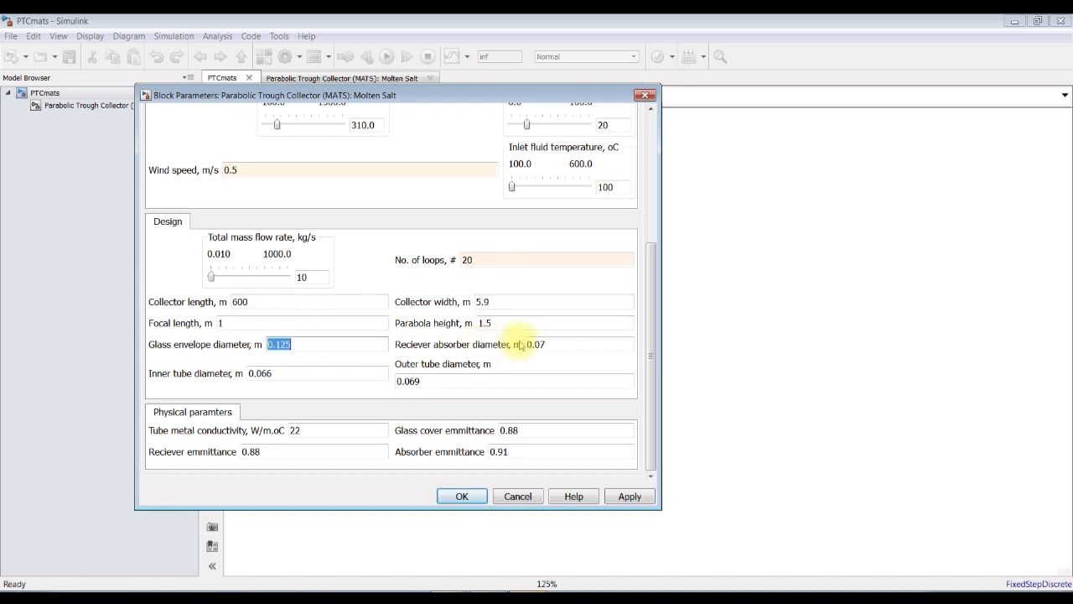
double_click(541, 344)
double_click(415, 381)
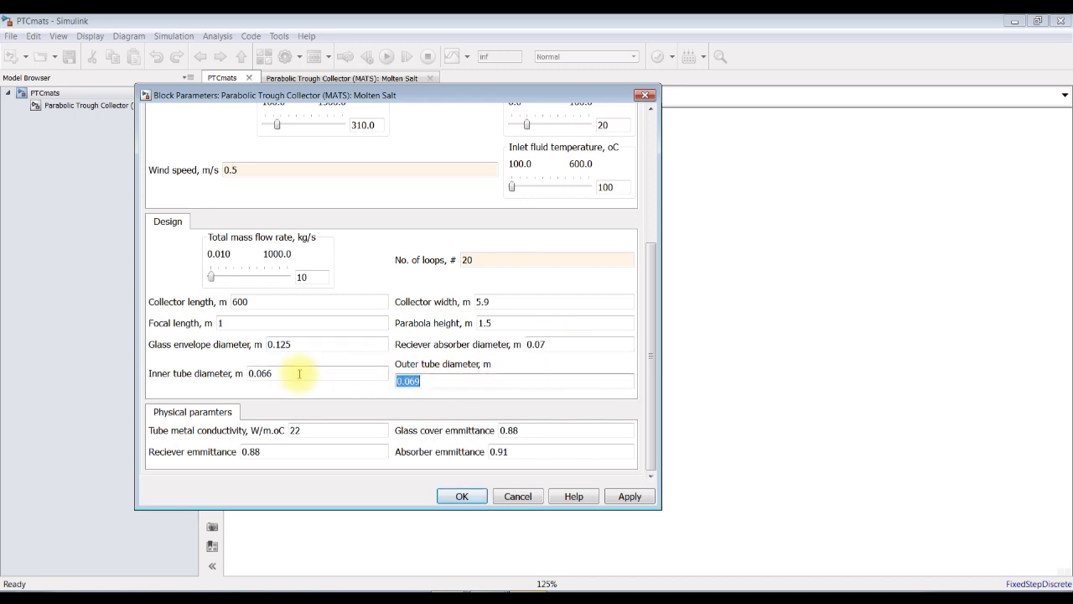
double_click(299, 373)
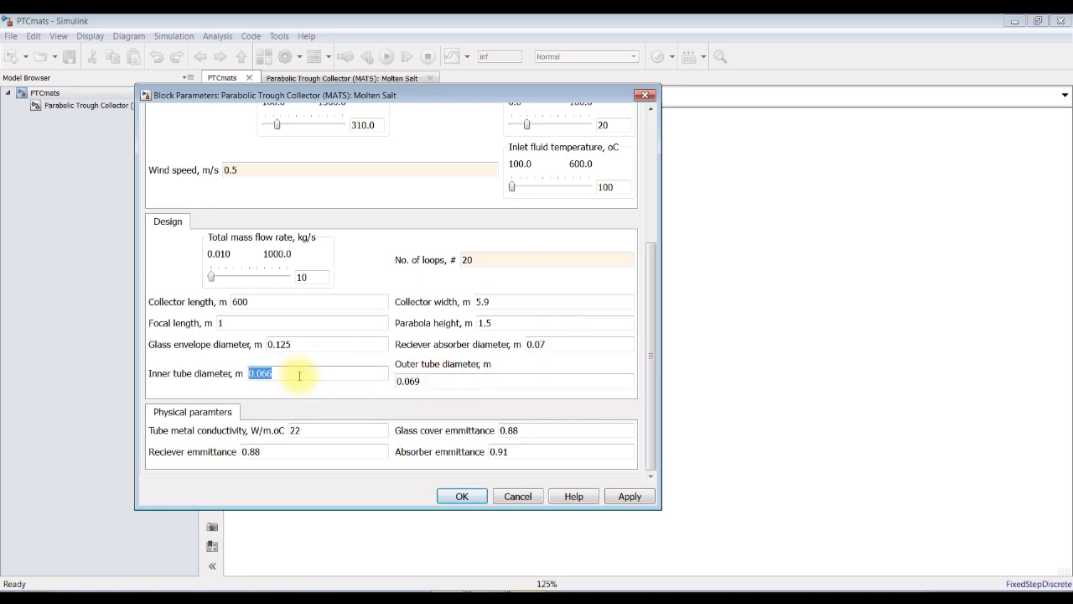
double_click(295, 430)
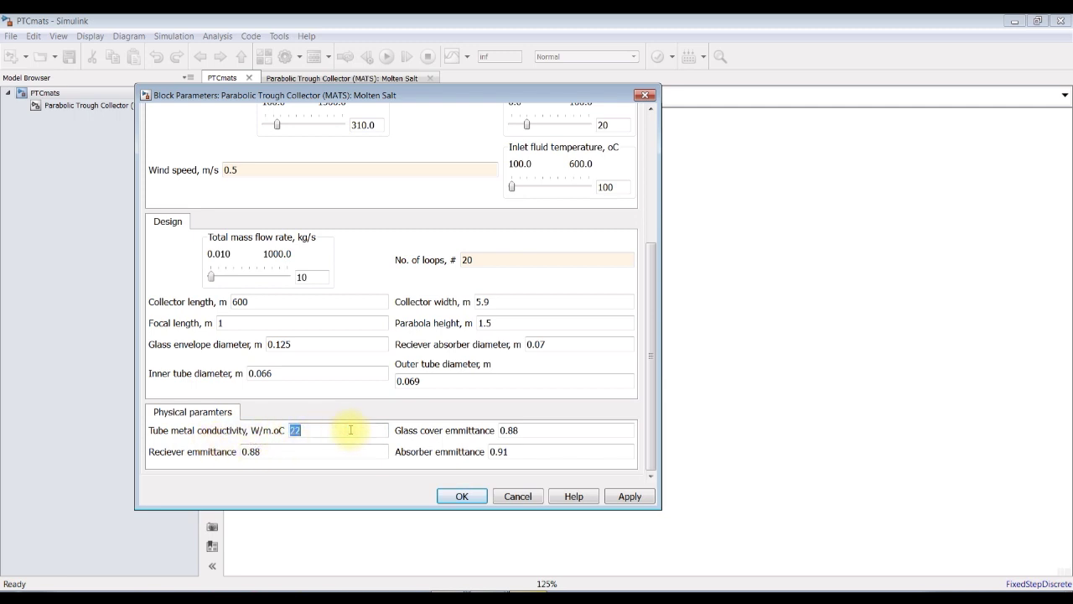
double_click(540, 428)
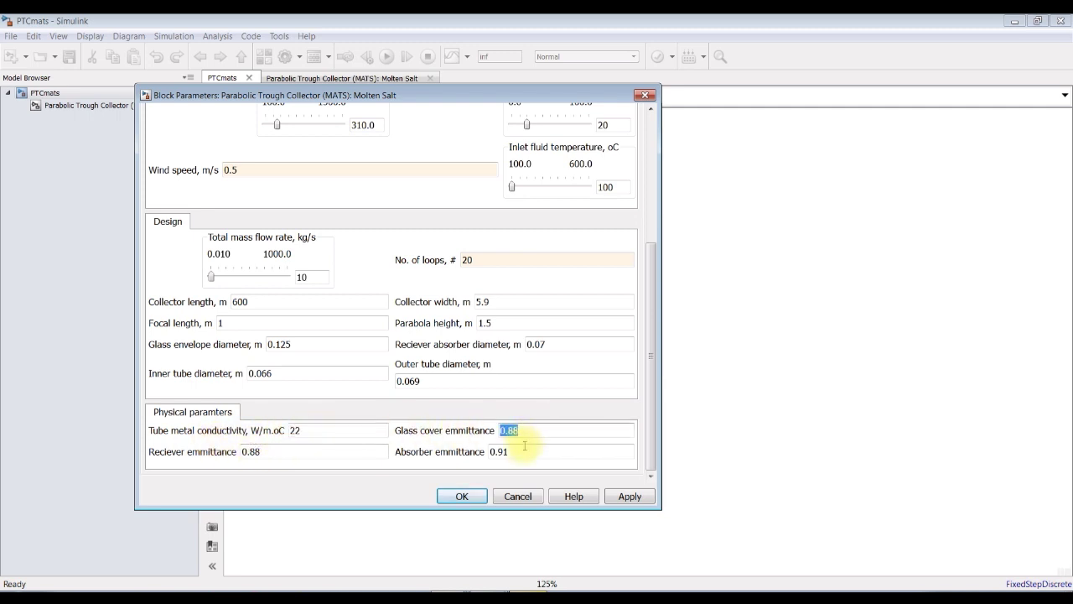
double_click(521, 450)
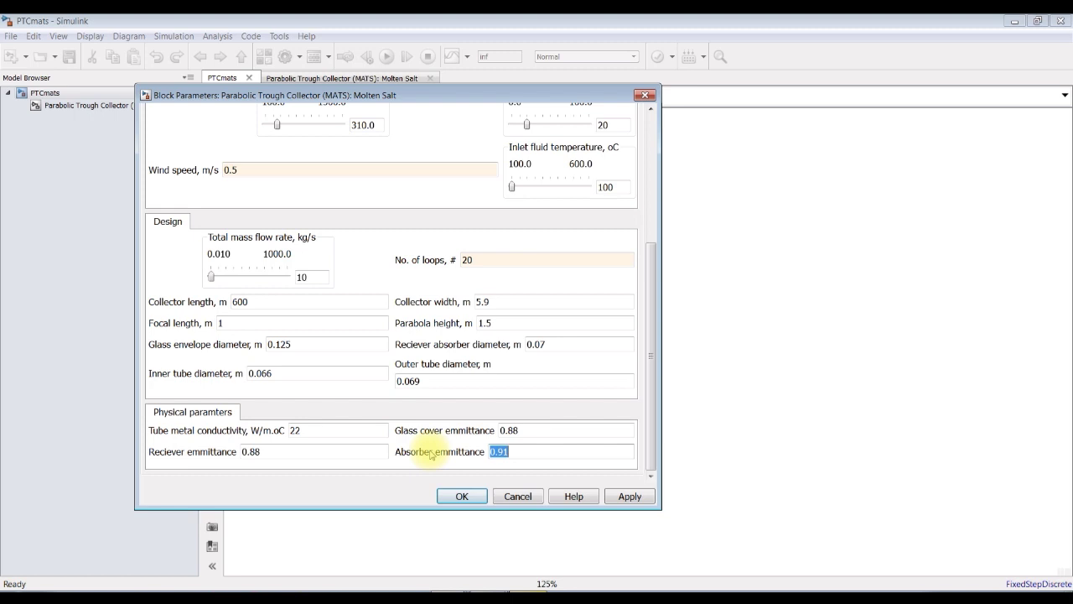
double_click(297, 452)
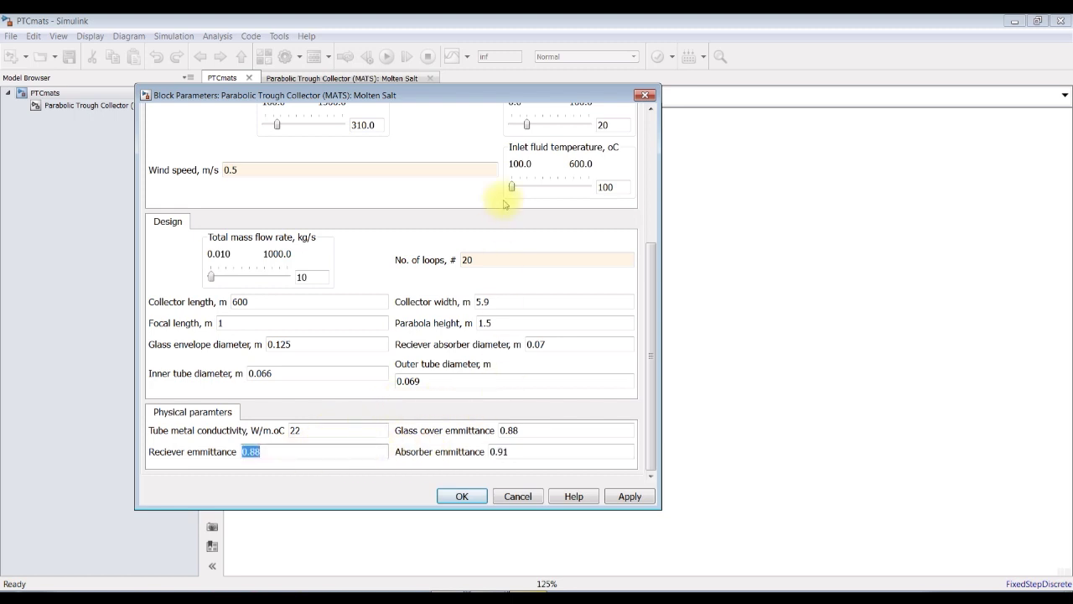
left_click(626, 496)
Step: Open the Parabolic Trough Collector (MATS): Molten Salt subsystem and fit its whole diagram in view
left_click(355, 20)
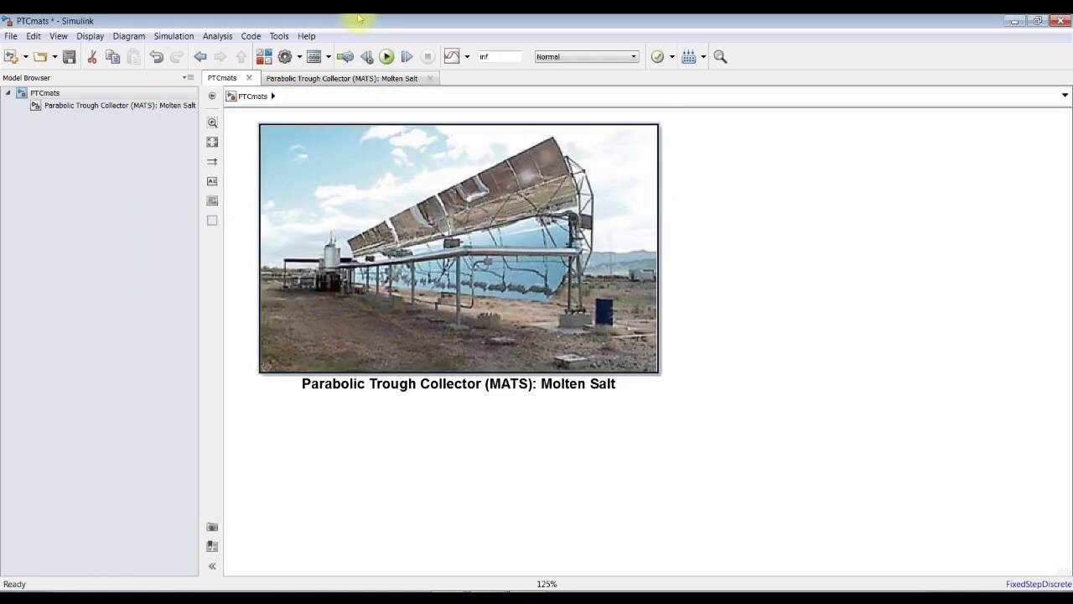
left_click(126, 102)
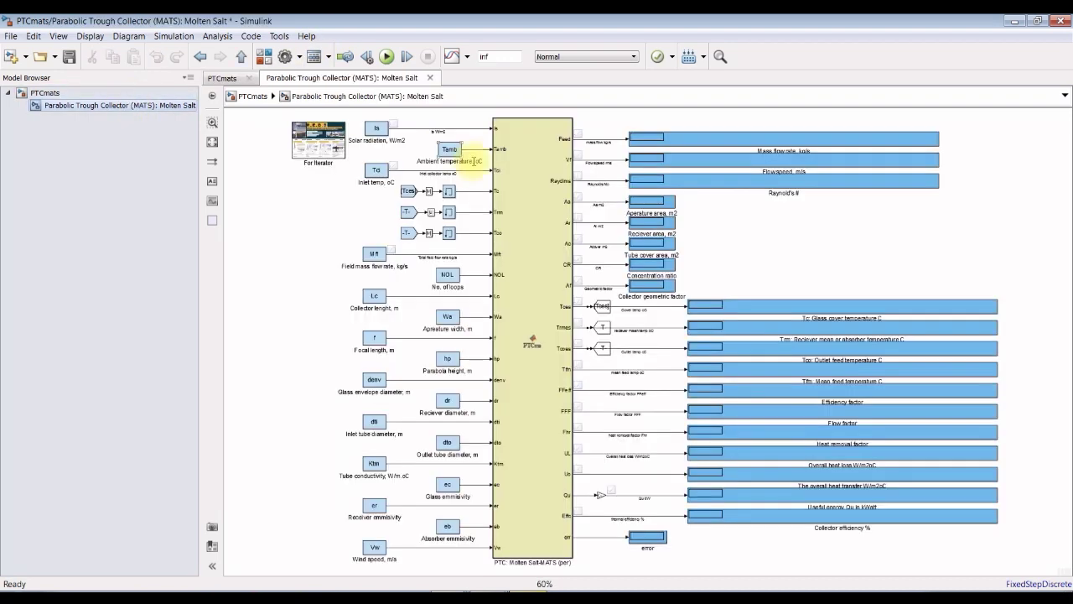
scroll(707, 132, "up", 4)
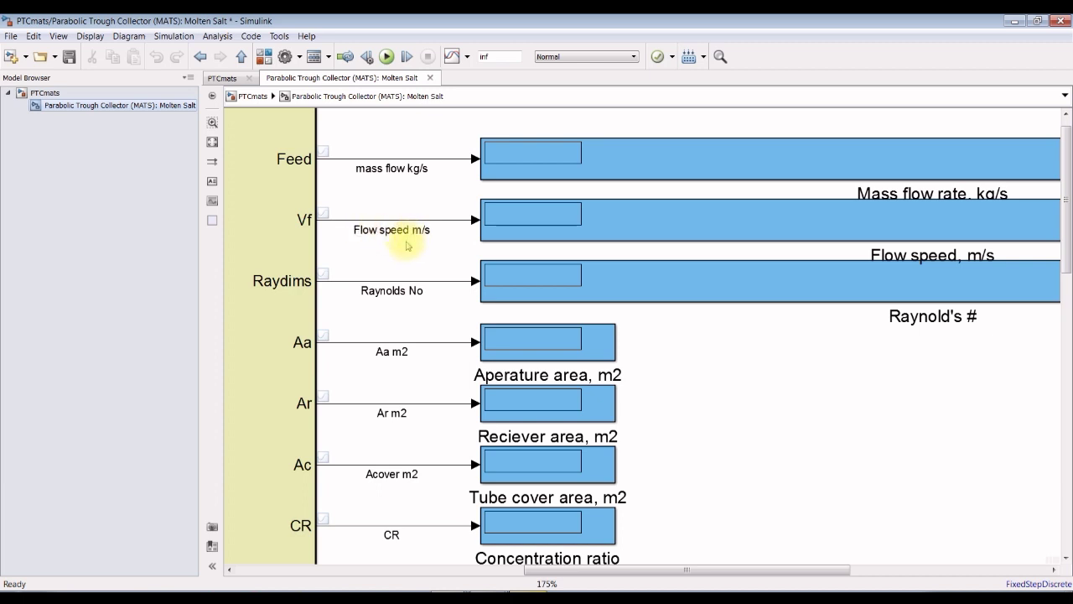
left_click_drag(1065, 267, 1062, 312)
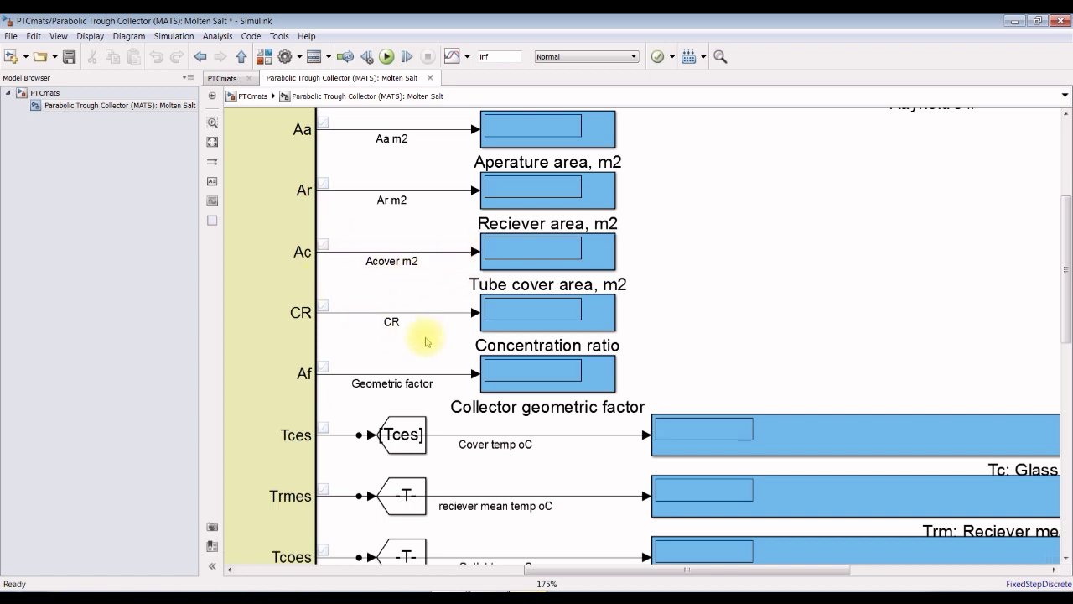
left_click_drag(1067, 327, 1068, 390)
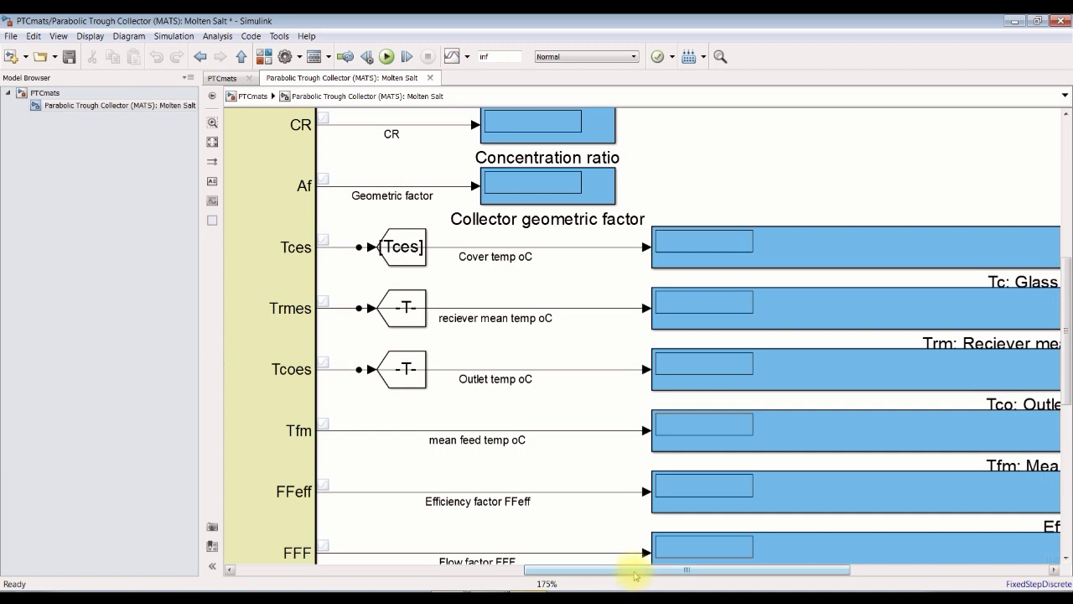
left_click_drag(635, 576, 703, 574)
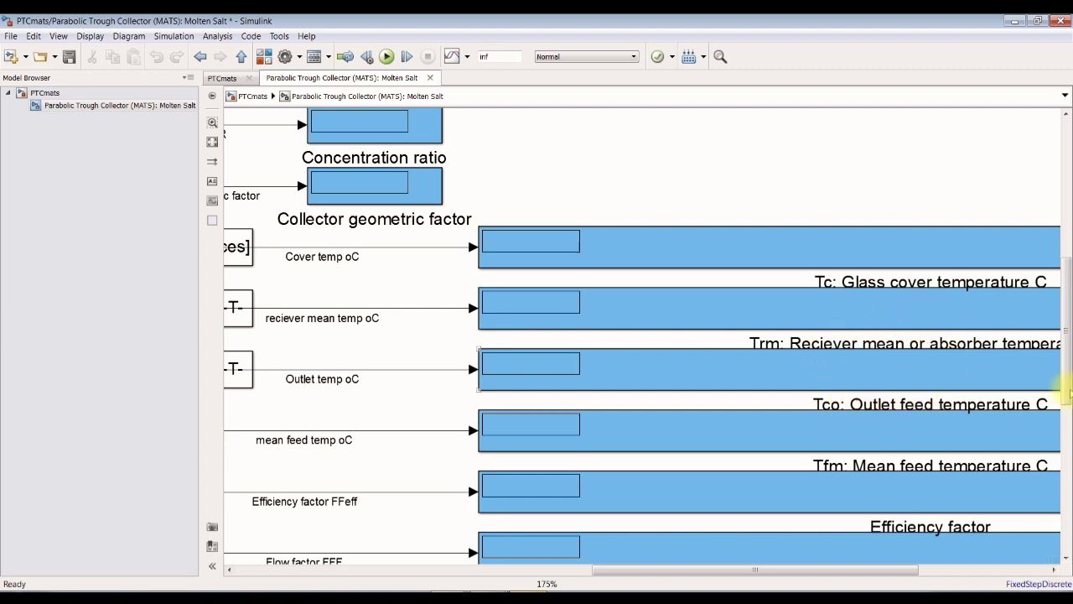
scroll(277, 254, "down", 1)
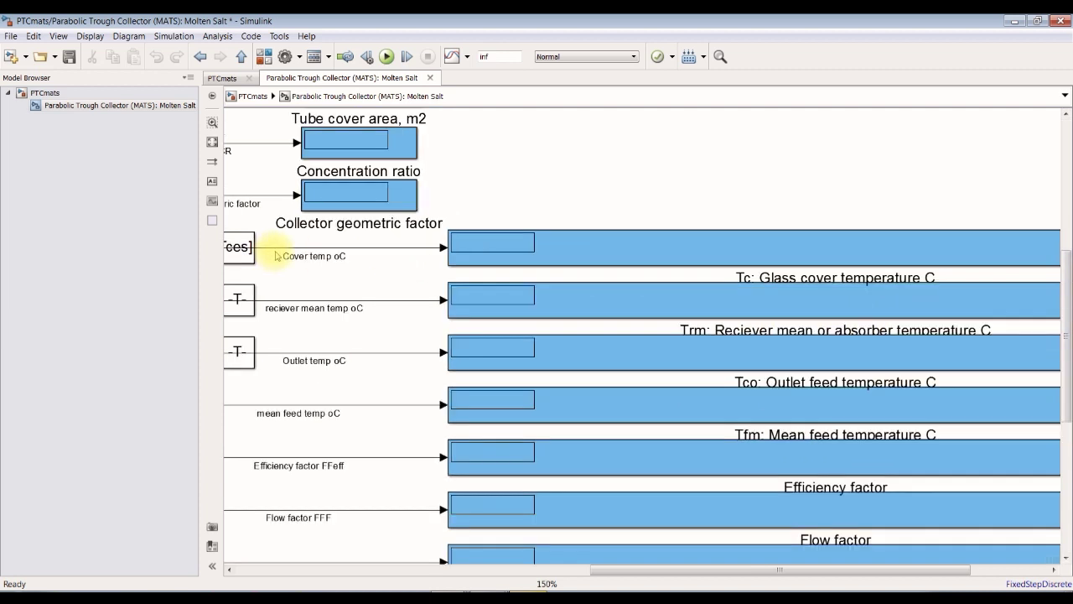
scroll(1028, 366, "up", 1)
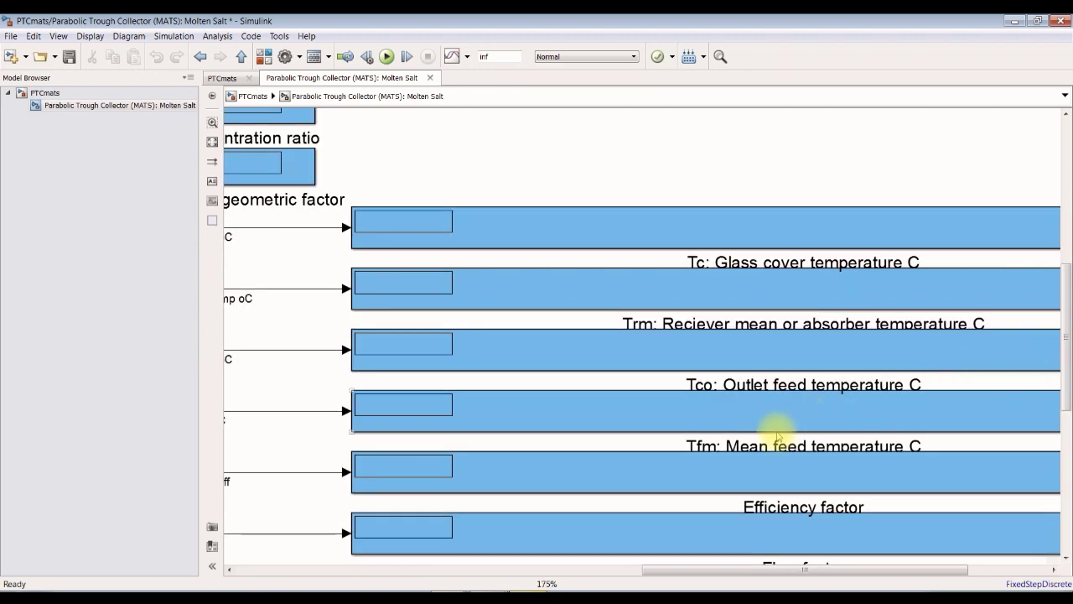
left_click(1065, 371)
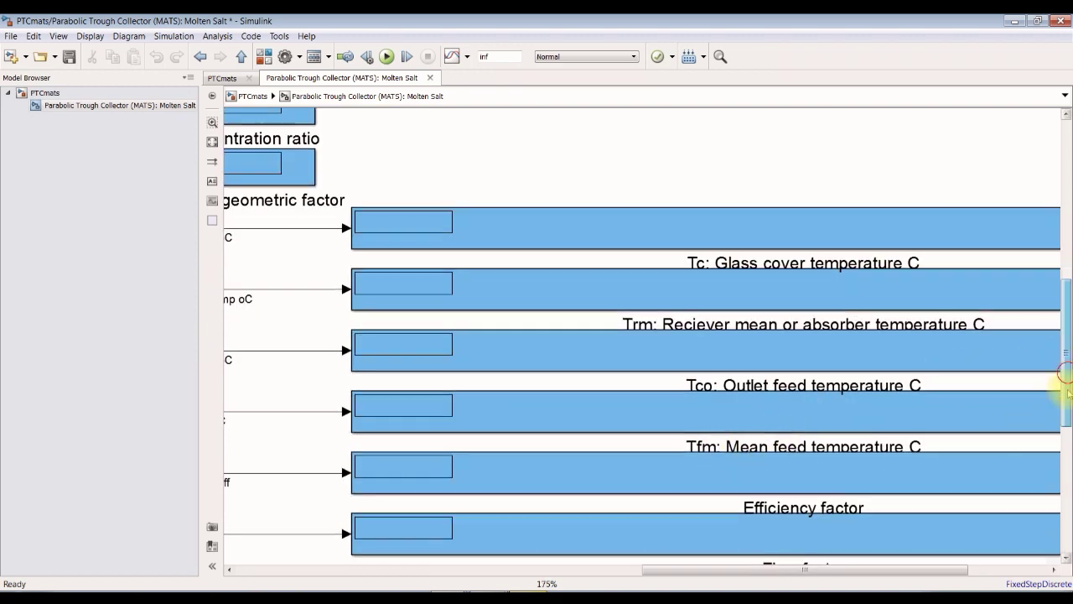
left_click_drag(1068, 392, 1068, 505)
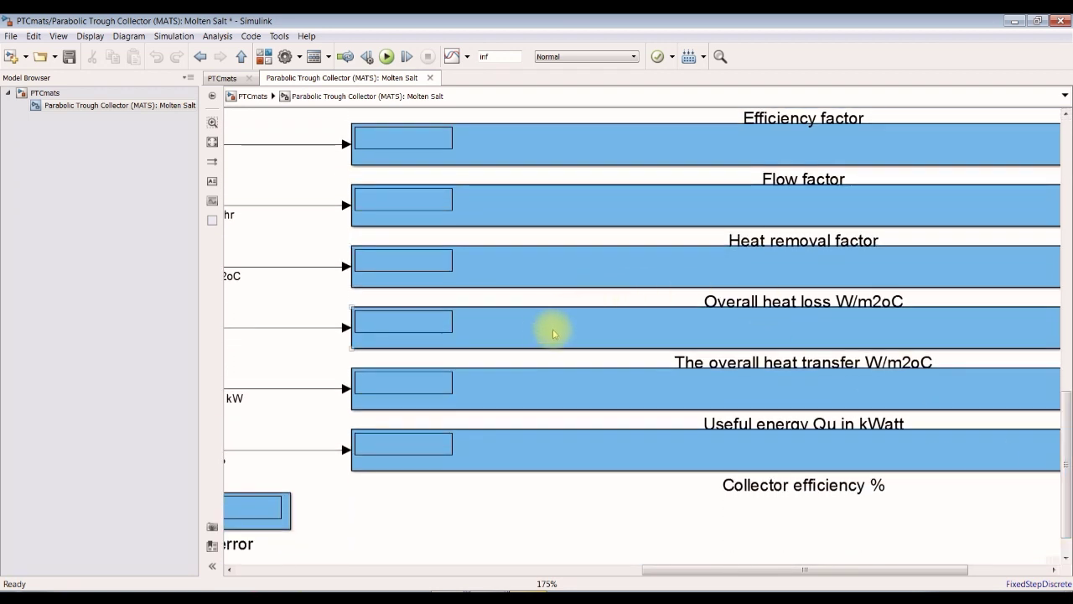
scroll(246, 254, "down", 2)
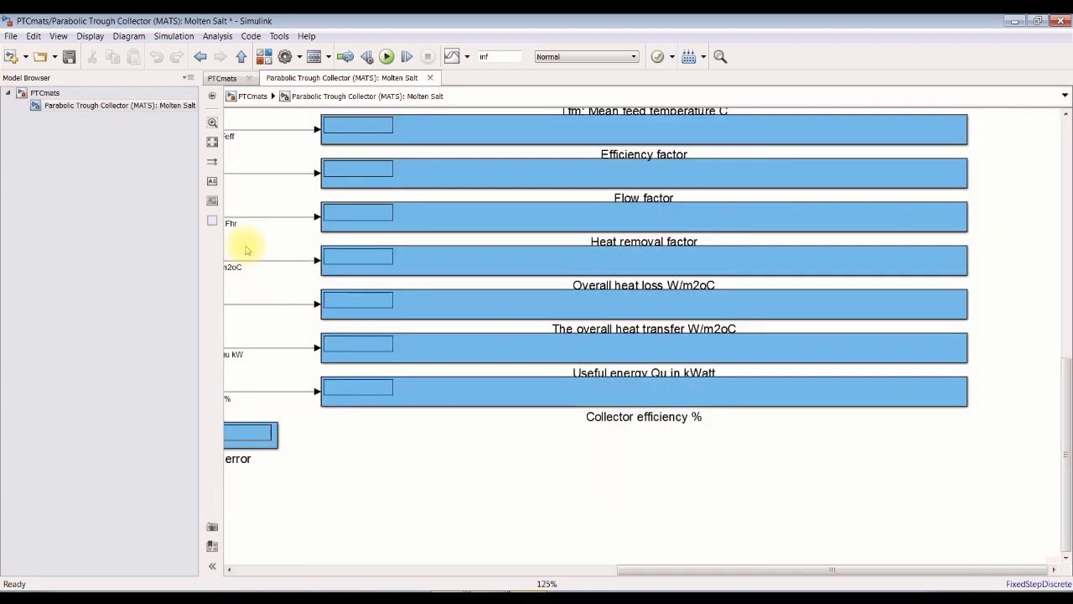
left_click(213, 143)
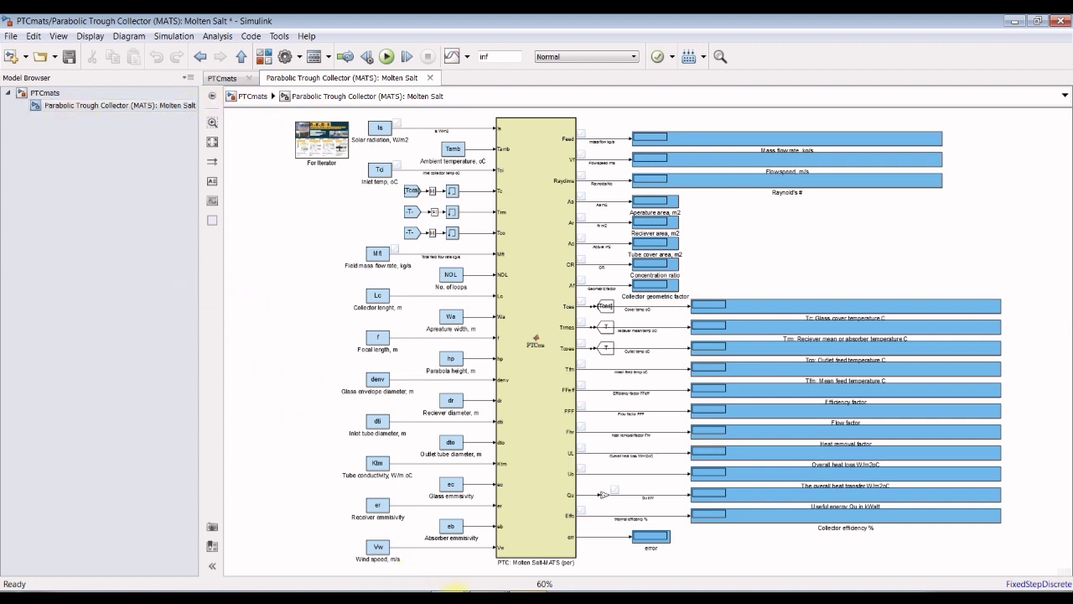
Step: Open the collector block's parameters from the top-level PTCmats model, then return to the subsystem
left_click(46, 93)
double_click(349, 163)
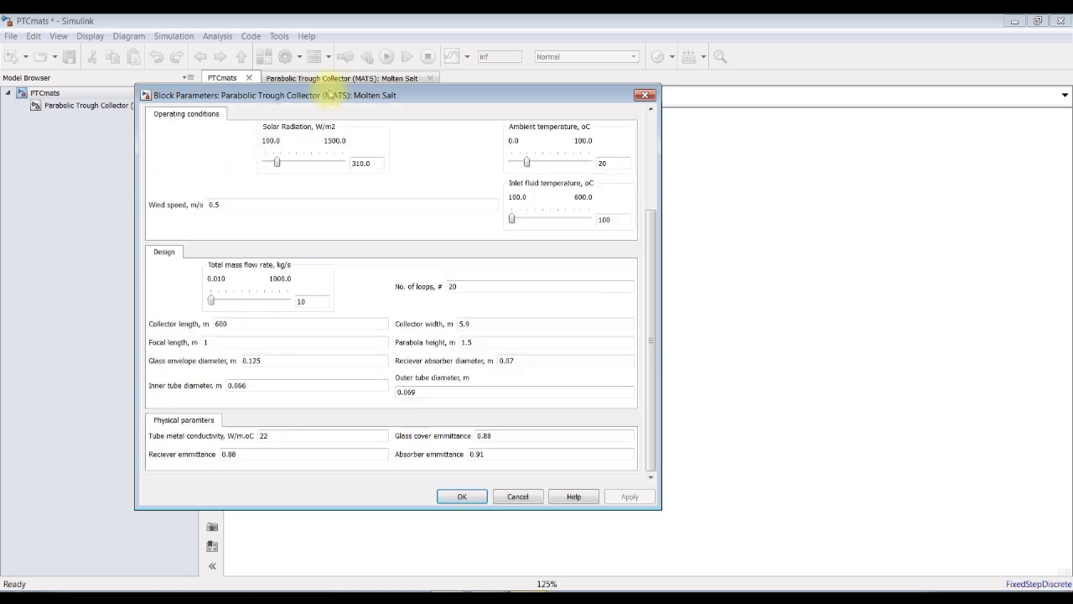
left_click_drag(329, 92, 369, 122)
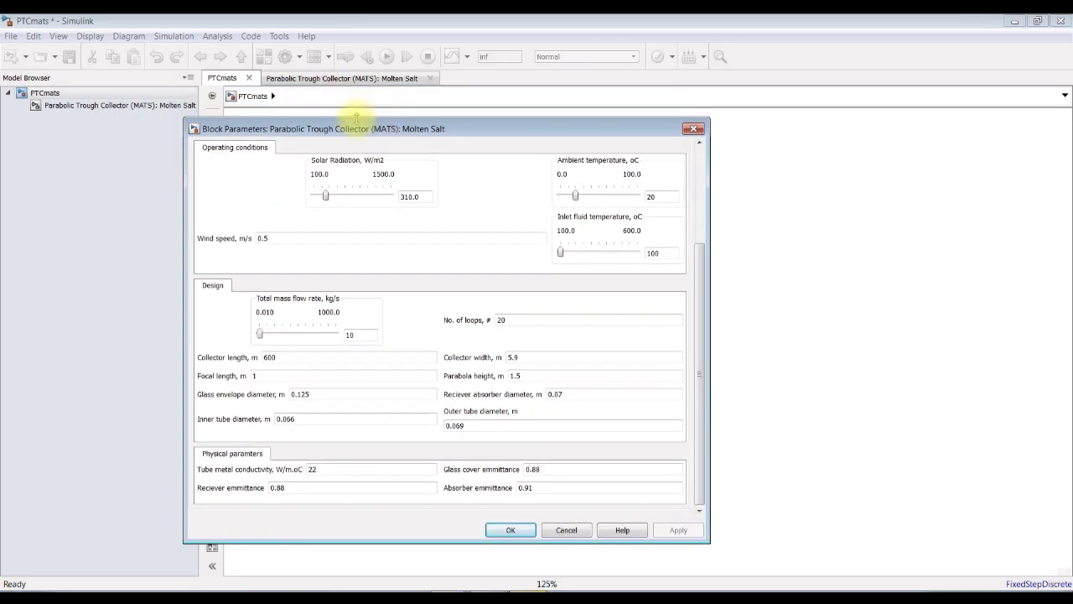
left_click(139, 105)
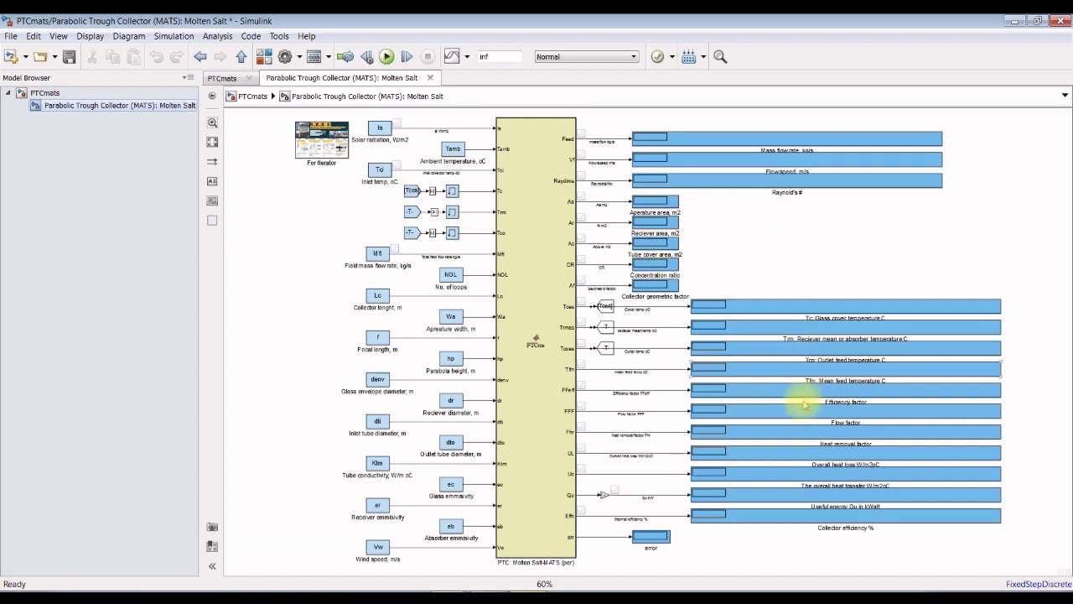
scroll(810, 422, "up", 5)
scroll(859, 151, "up", 1)
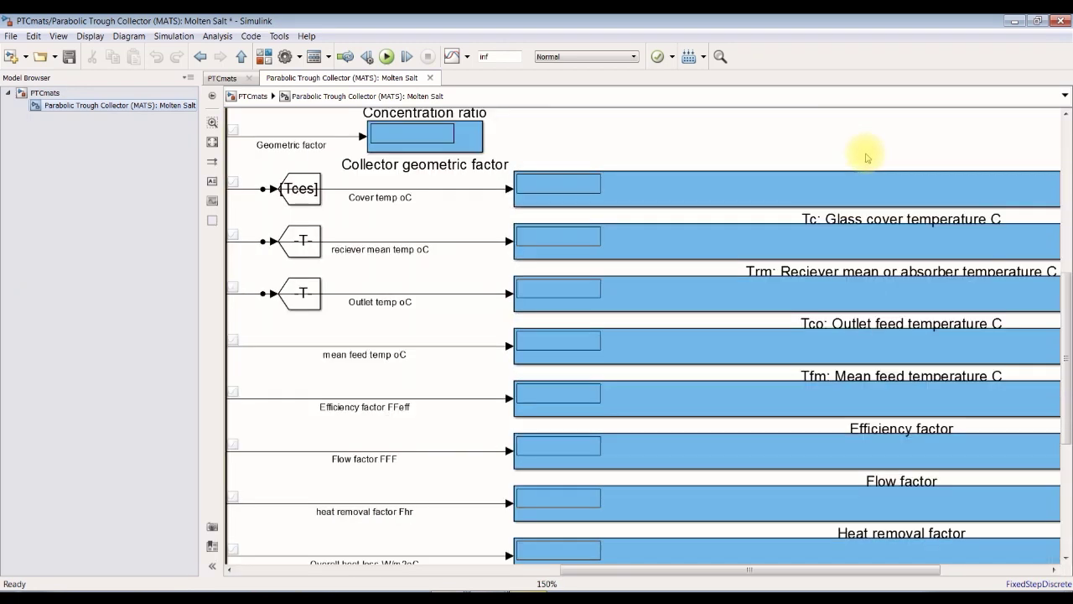
left_click_drag(644, 572, 666, 572)
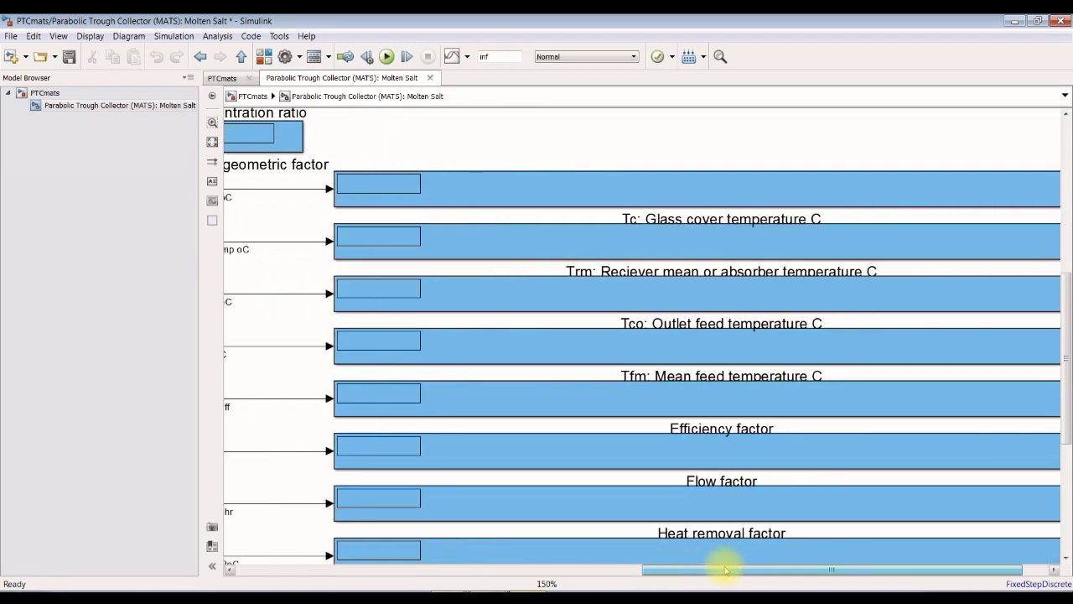
left_click_drag(726, 570, 727, 570)
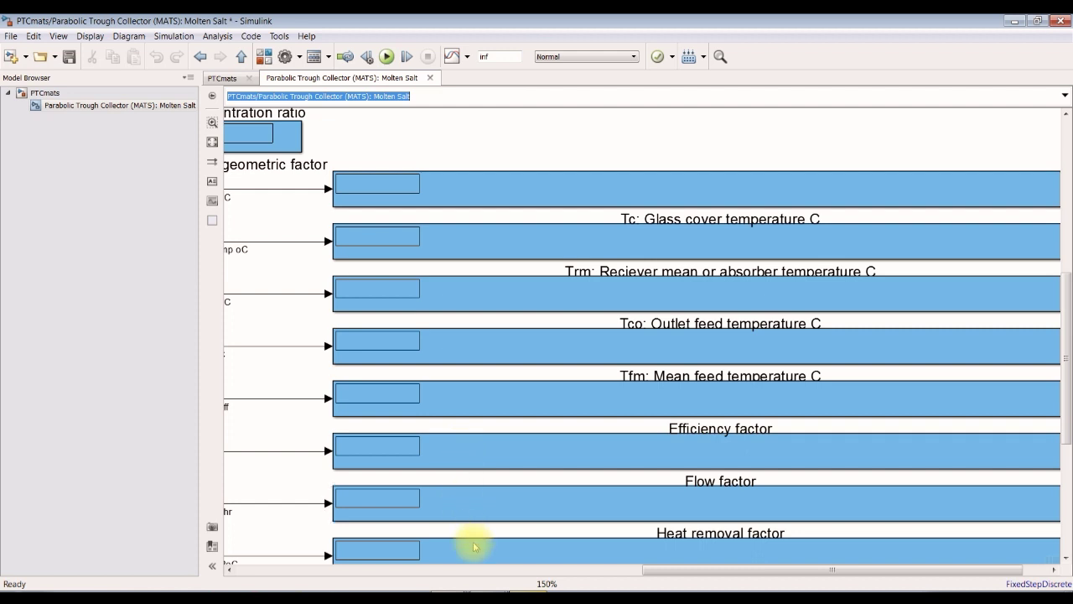
Step: Check the wind speed value in the collector parameters, then run the simulation
left_click(450, 597)
left_click(469, 576)
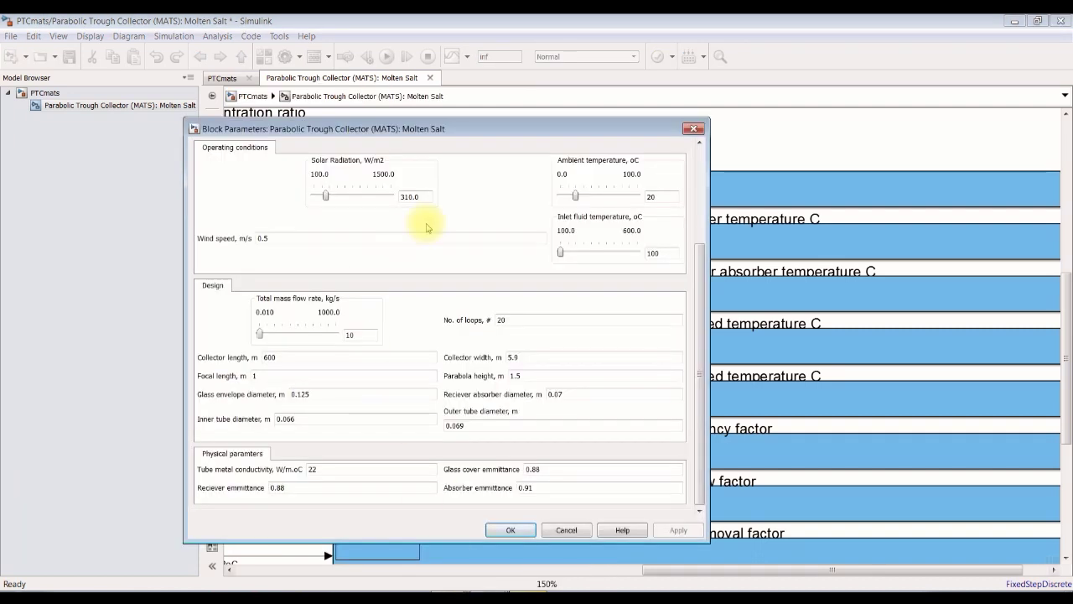
double_click(311, 239)
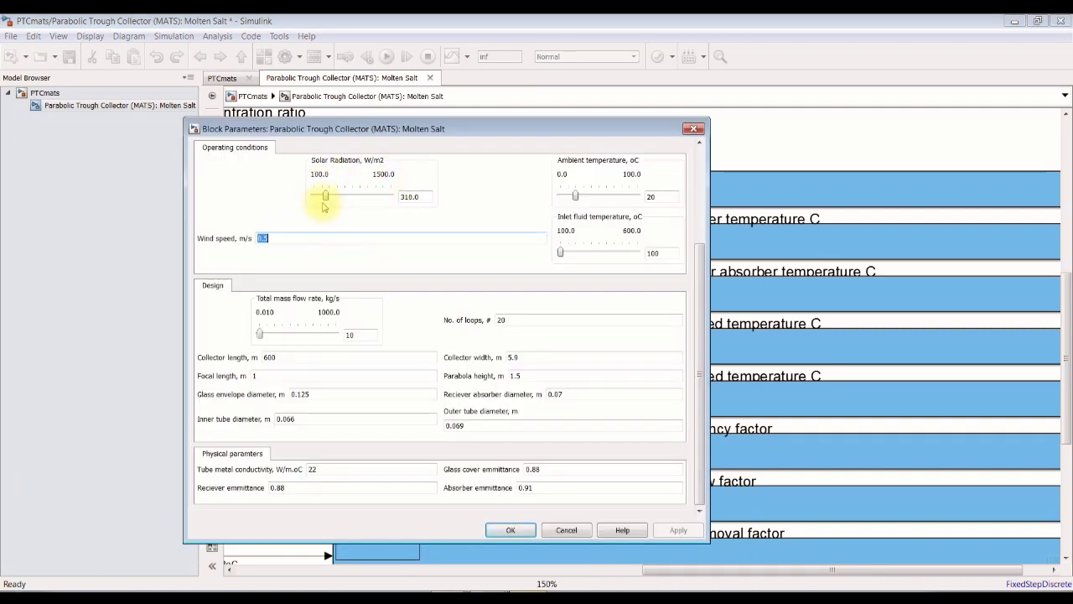
left_click(304, 239)
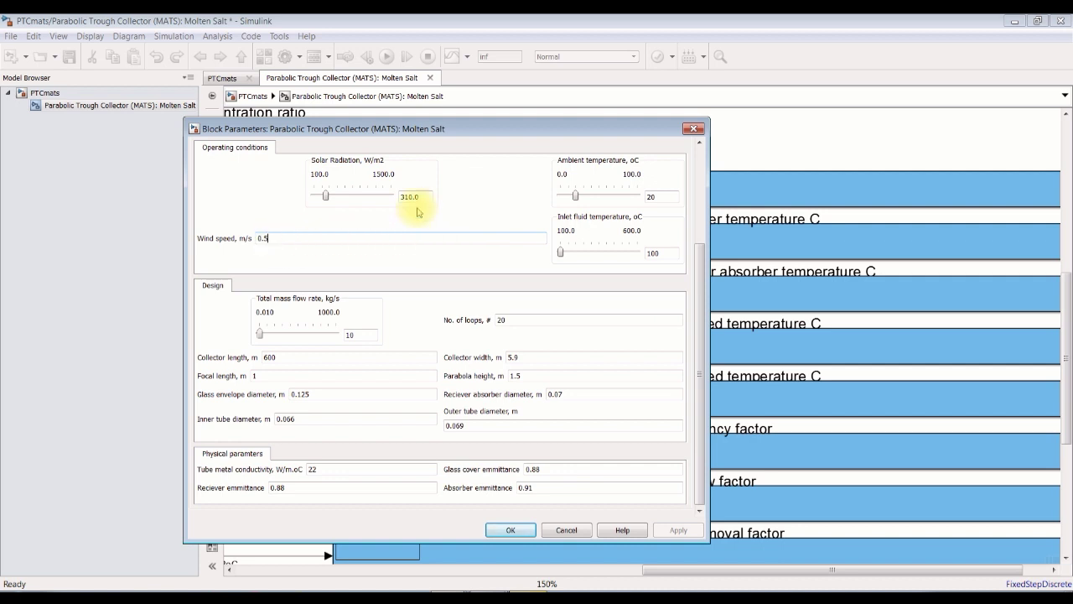
left_click(784, 120)
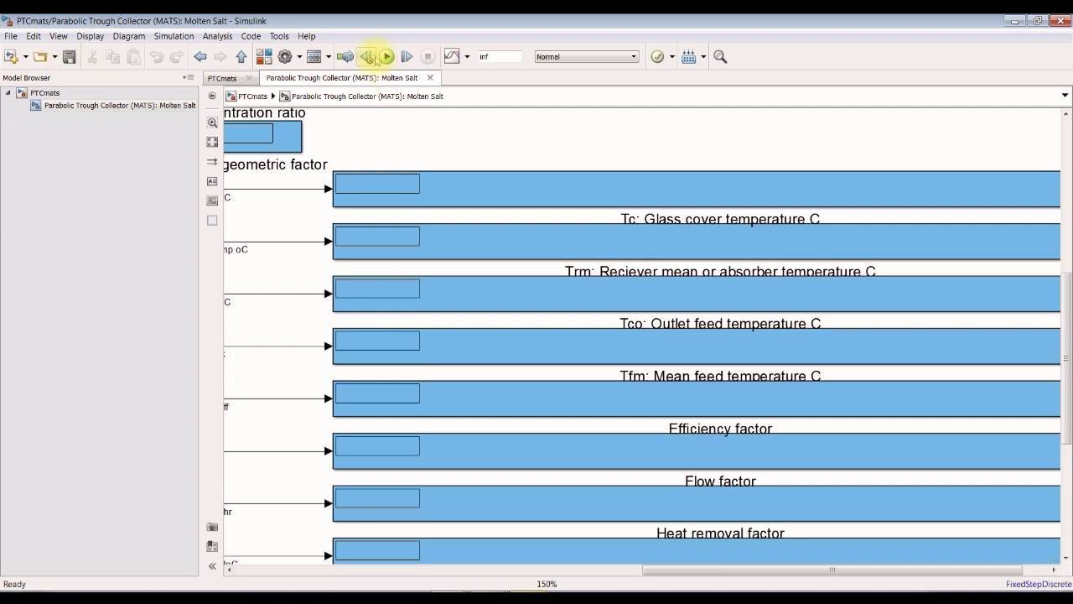
left_click(388, 56)
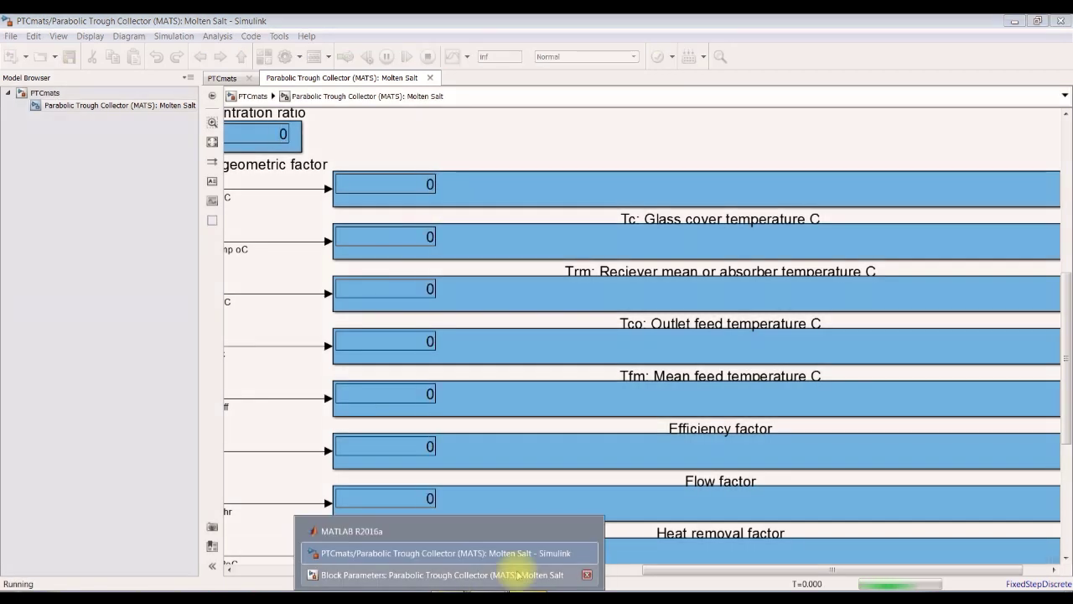
Step: Raise solar radiation from 310 through 352 and 408 to 450 W/m2 during the run
left_click(503, 576)
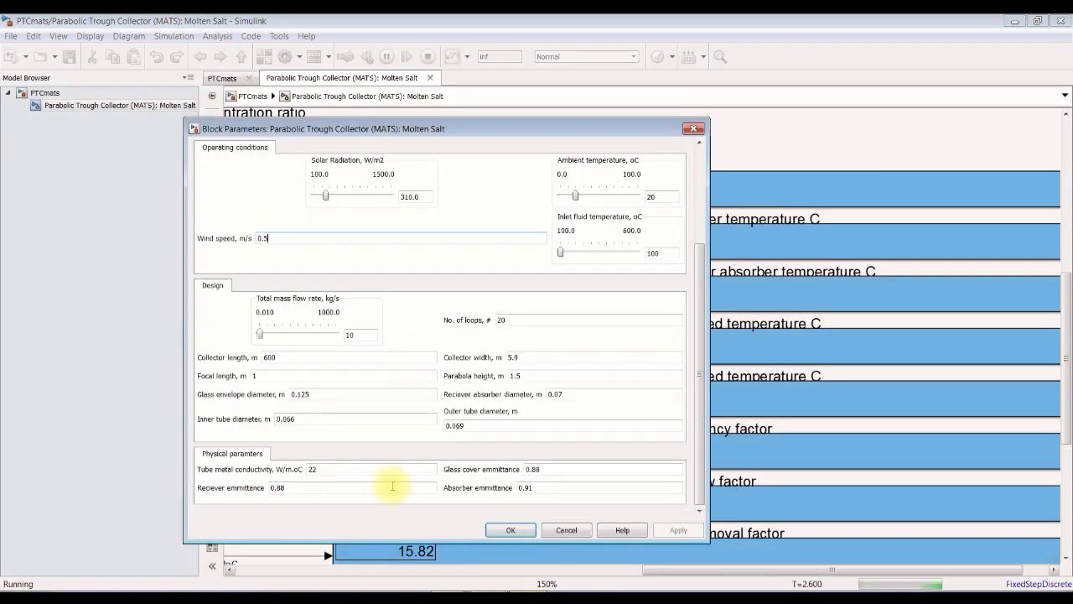
left_click_drag(484, 132, 807, 153)
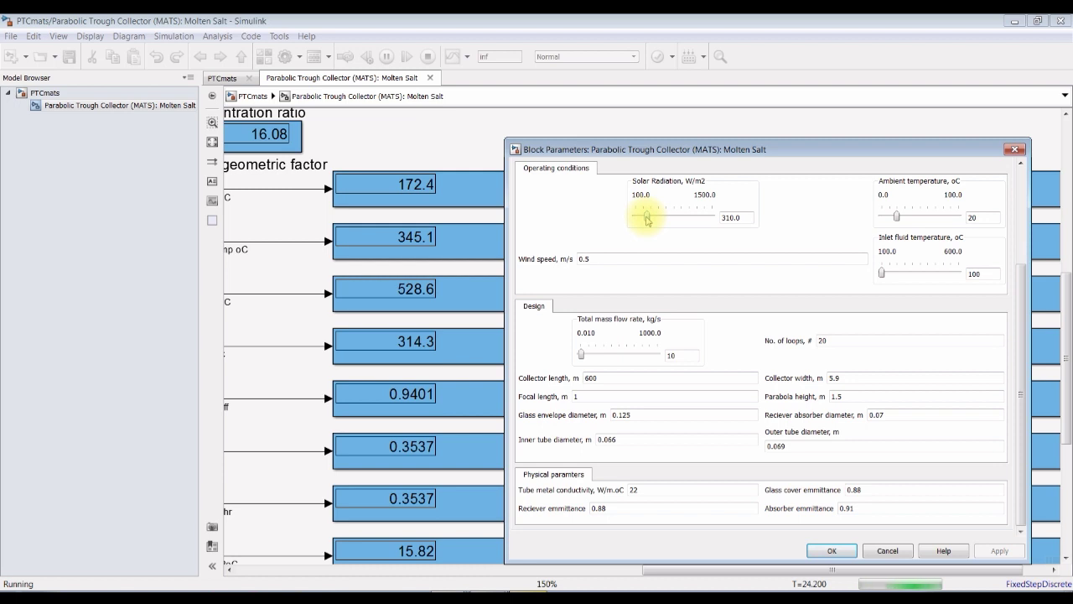
left_click_drag(648, 218, 648, 218)
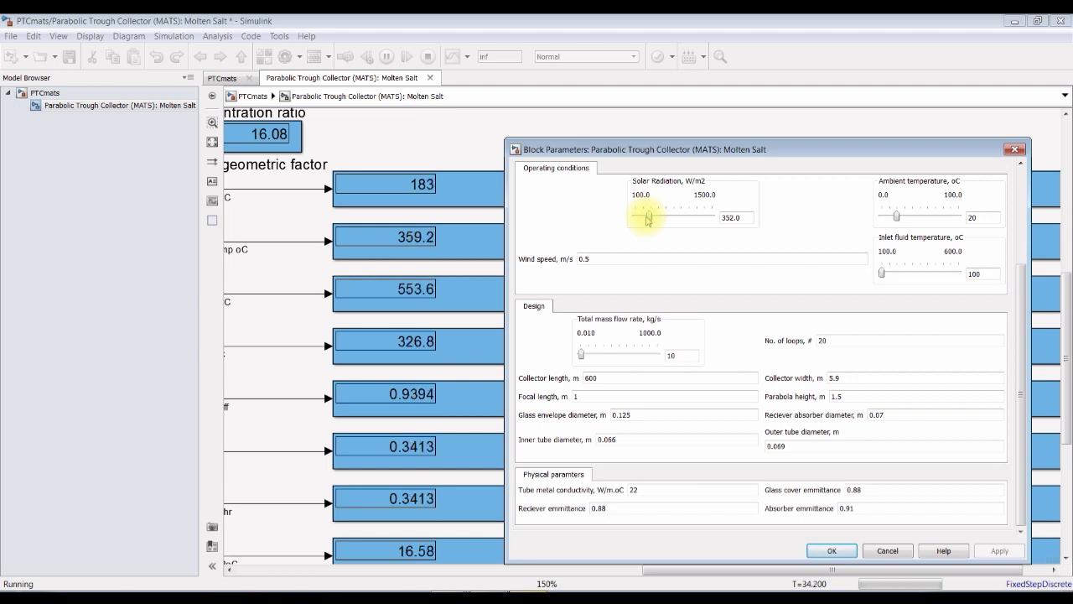
left_click(711, 134)
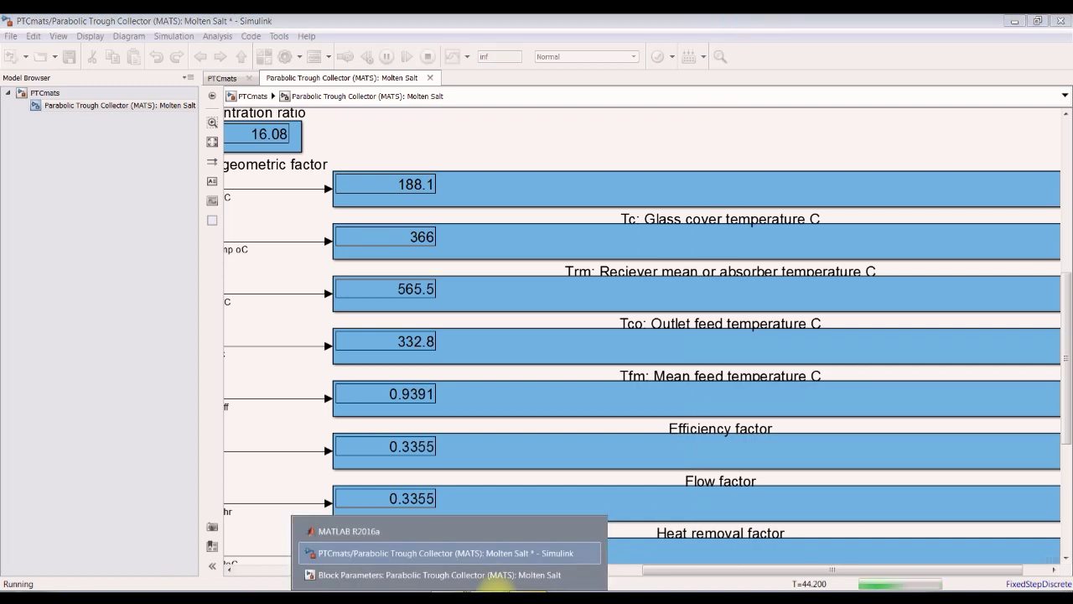
left_click(470, 575)
left_click_drag(811, 158, 827, 253)
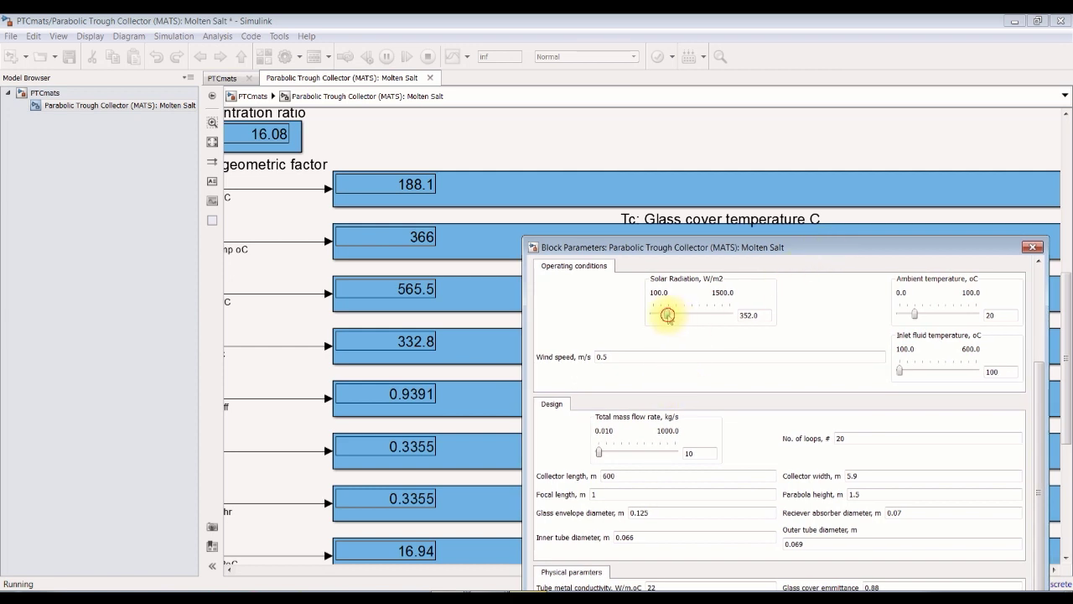
left_click_drag(668, 317, 672, 316)
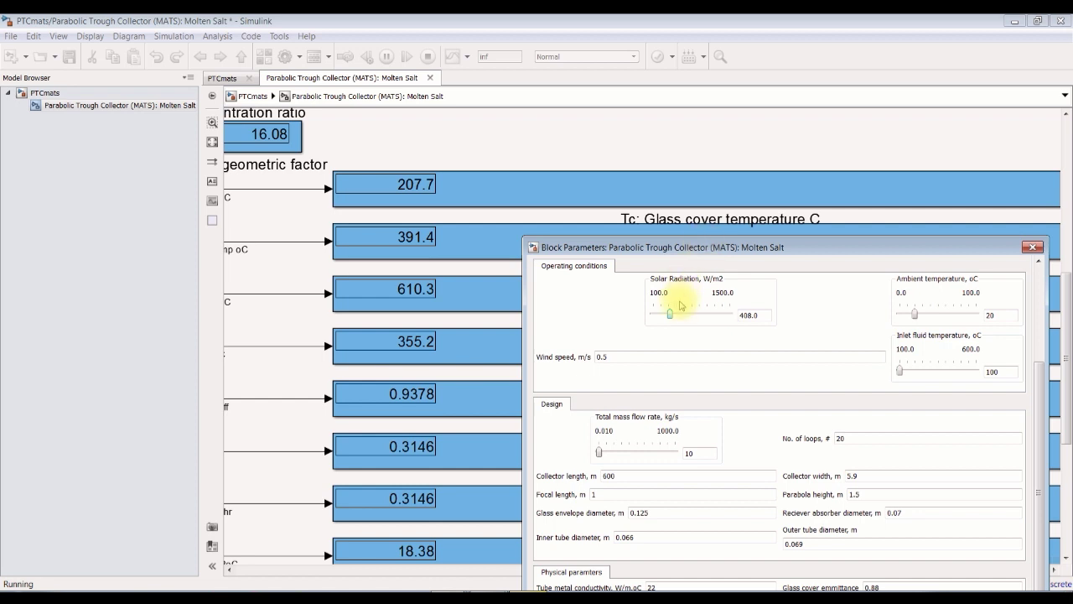
key("Right")
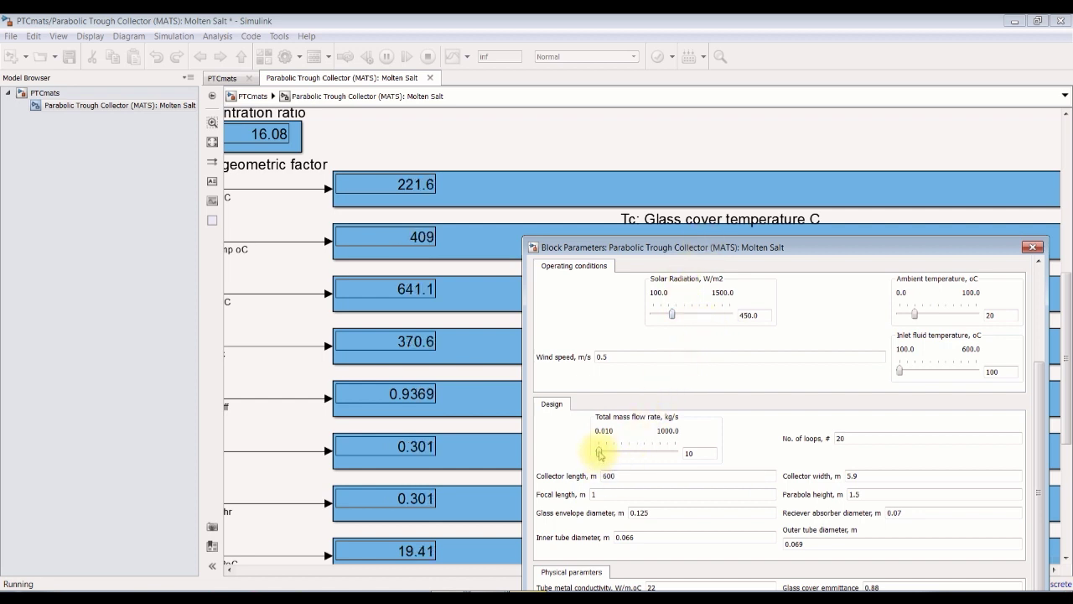
Step: Step the total mass flow rate up through 50, 100 and 170 to about 210 kg/s
left_click(600, 453)
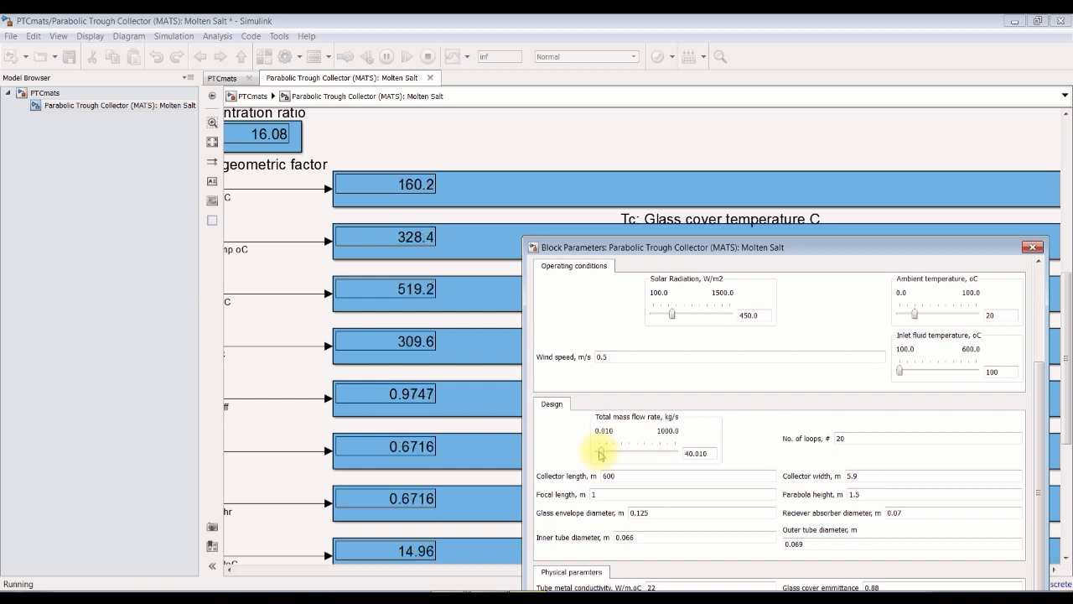
left_click(600, 454)
left_click(600, 454)
left_click(601, 453)
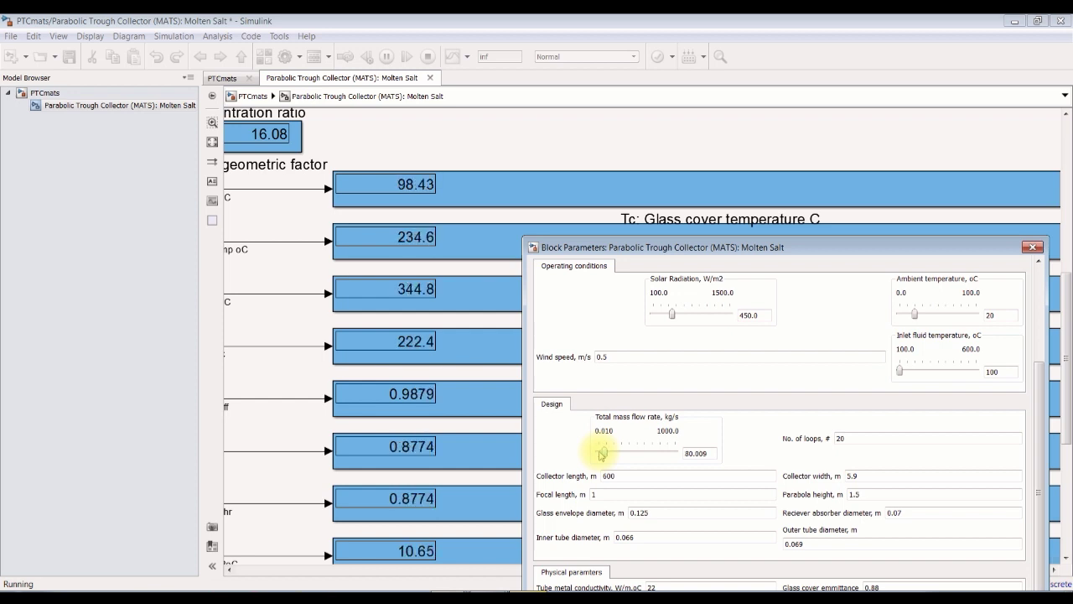
left_click(601, 454)
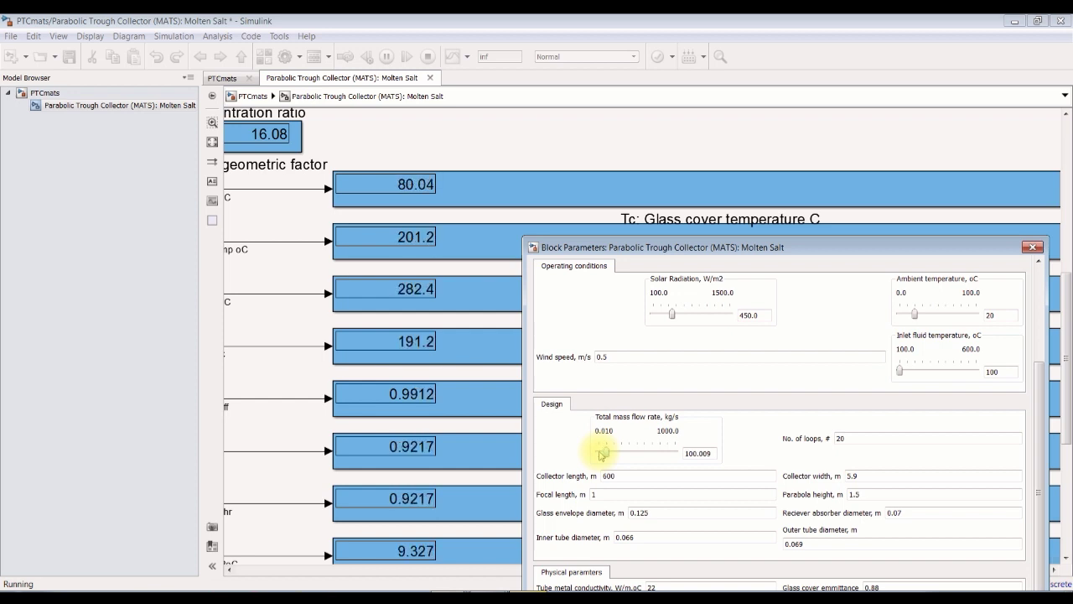
left_click(601, 454)
left_click(601, 454)
left_click(602, 454)
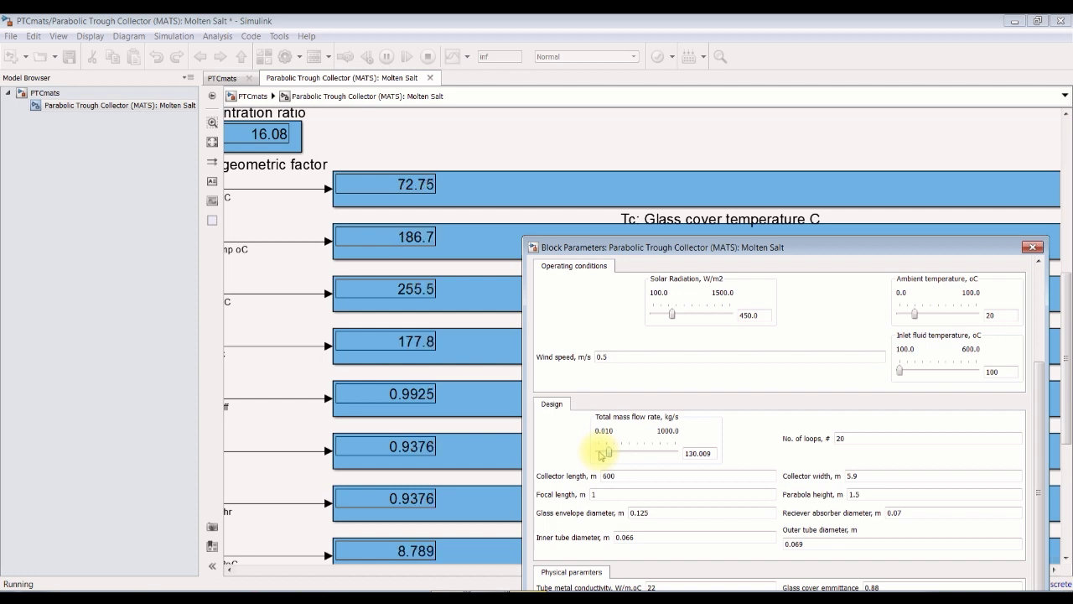
left_click(601, 454)
left_click(601, 454)
left_click(601, 454)
left_click(601, 454)
left_click(601, 453)
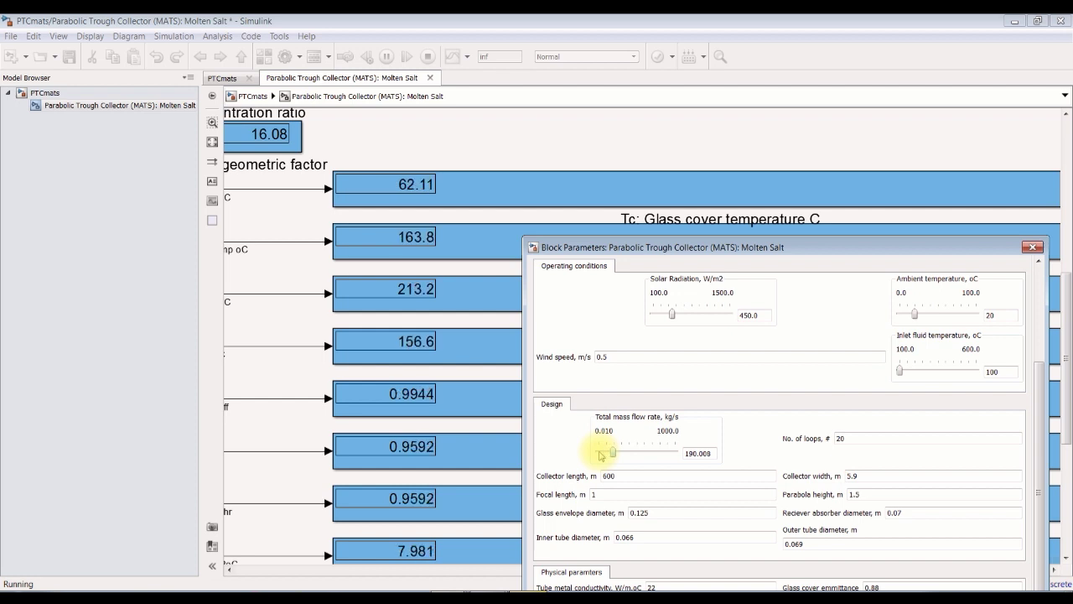
left_click(602, 454)
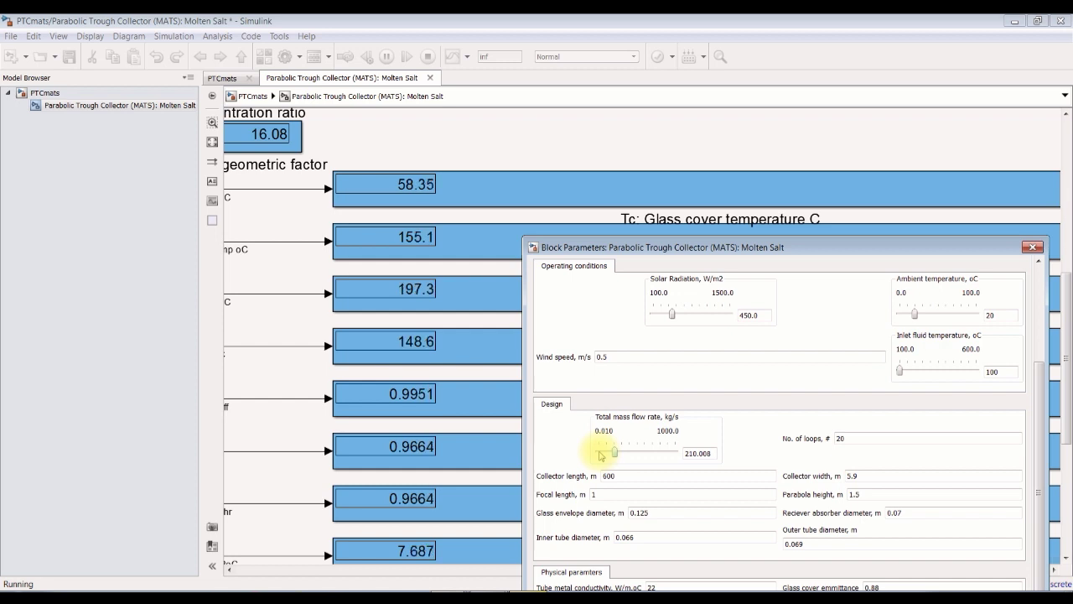
Step: Raise solar radiation from 450 through 576 to 646 W/m2 and begin raising ambient temperature
left_click(673, 315)
key("Right")
key("Right")
key("Right")
key("Right")
key("Right")
key("Right")
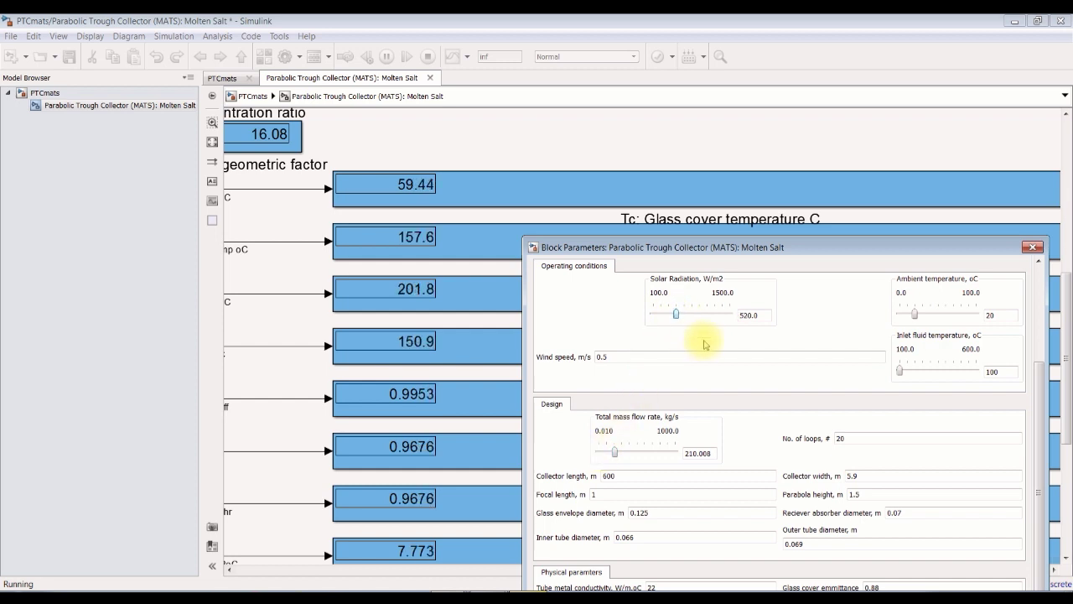
key("Right")
key("Right")
key("Right")
key("Right")
key("Right")
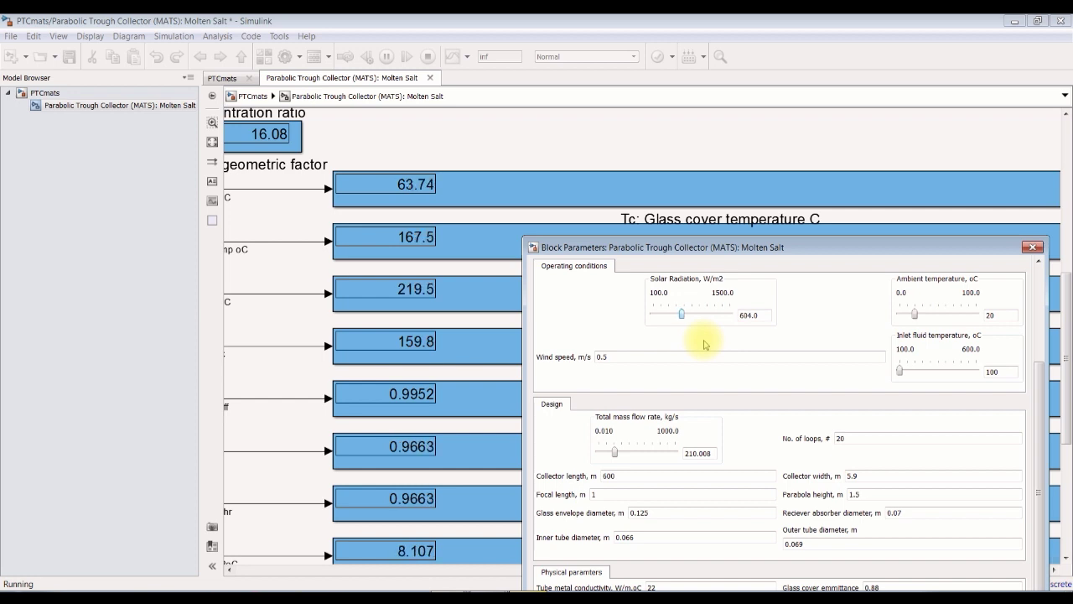
left_click(961, 315)
Step: Raise the ambient temperature through 23 to 28
left_click(962, 315)
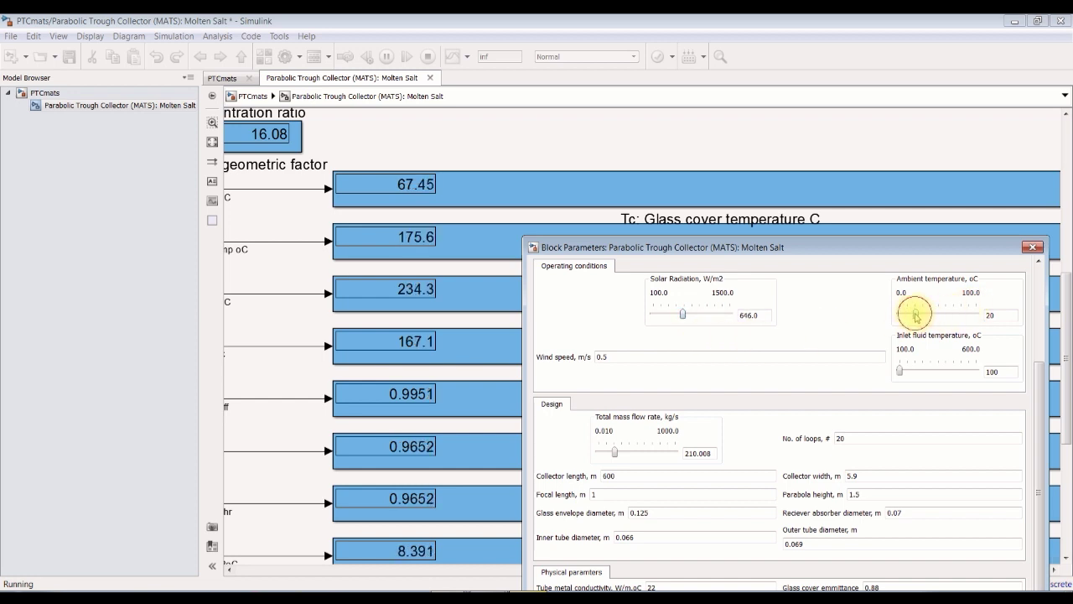
left_click(961, 315)
key("Right")
key("Right")
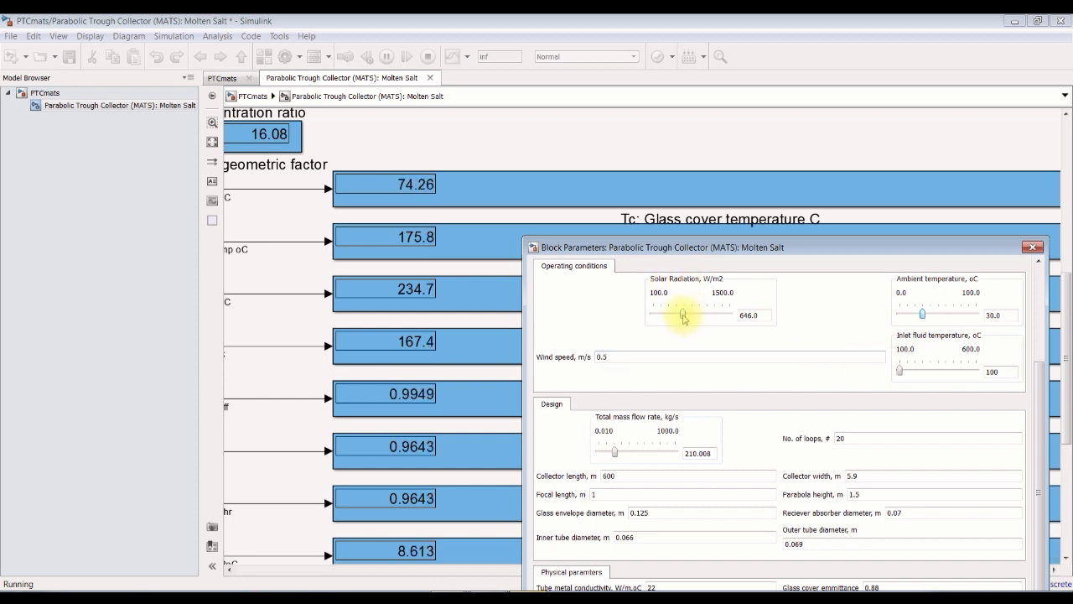
Step: Raise solar radiation from 646 through 912 and 982 to 1010 W/m2
key("Right")
key("Right")
key("Right")
key("Right")
key("Right")
key("Right")
key("Right")
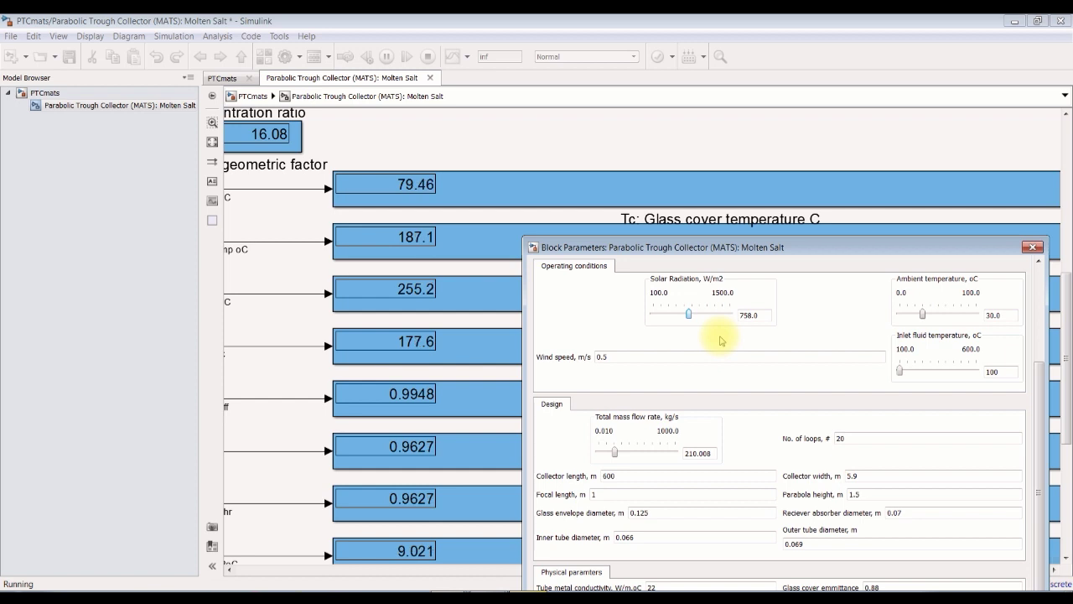
key("Right")
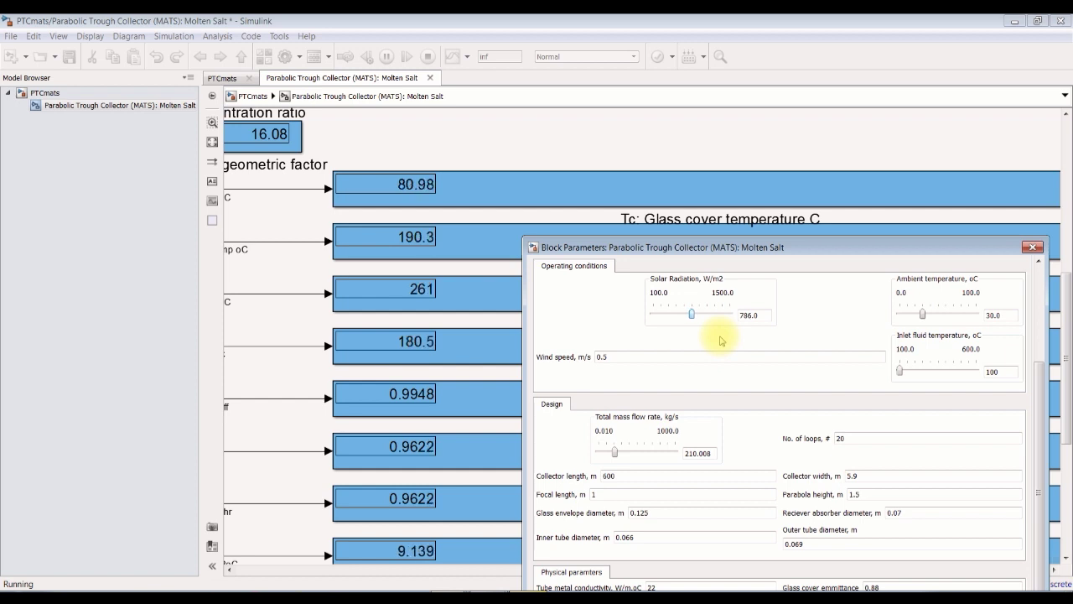
key("Right")
key("Right")
key("Right")
key("Right")
key("Right")
key("Right")
key("Right")
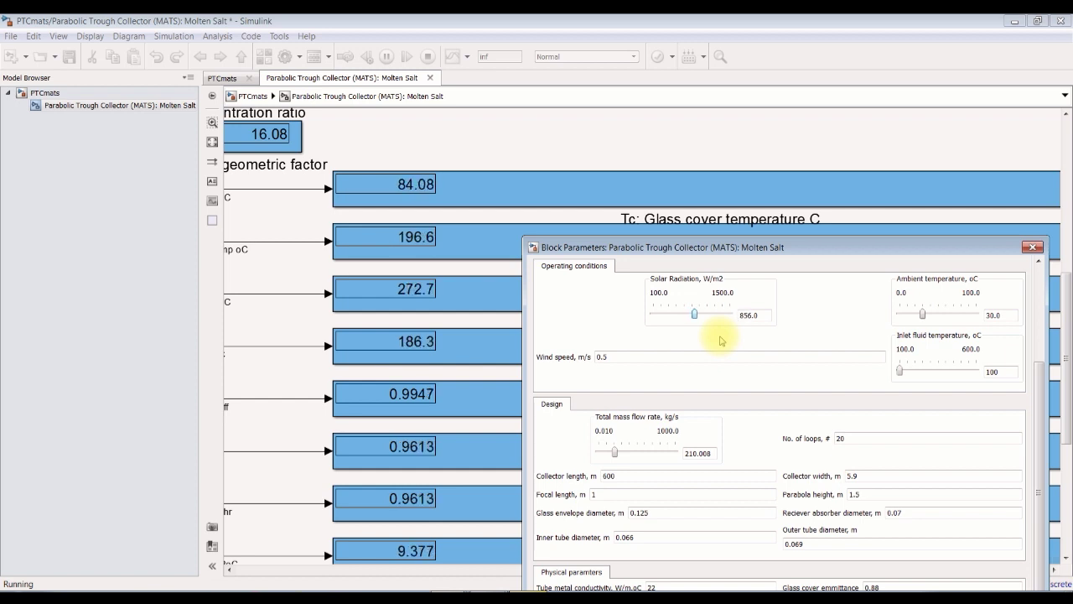
key("Right")
key("Right")
key("Right")
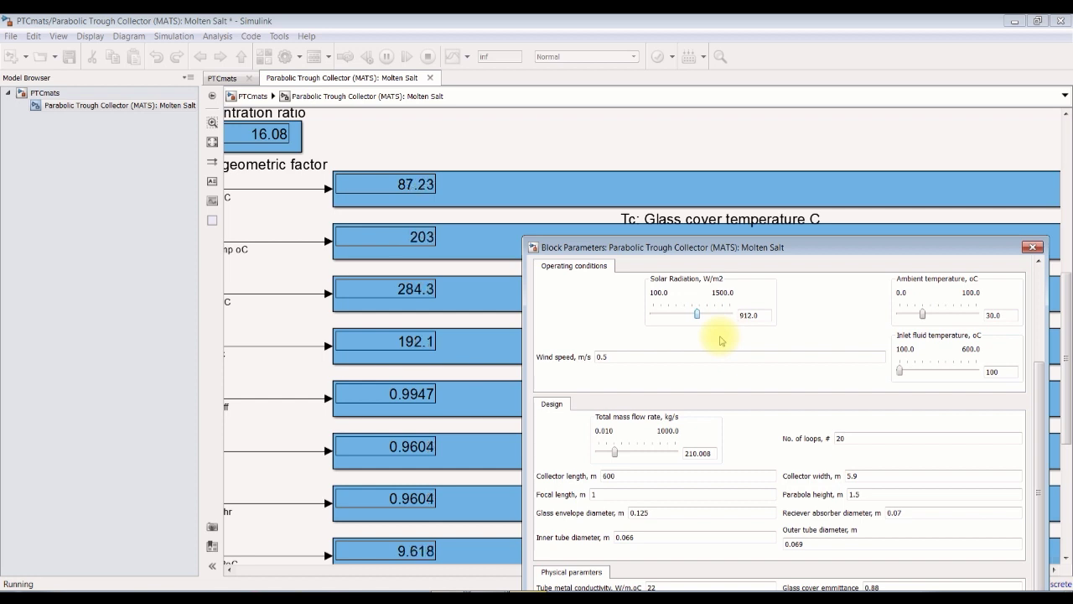
key("Right")
key("Right")
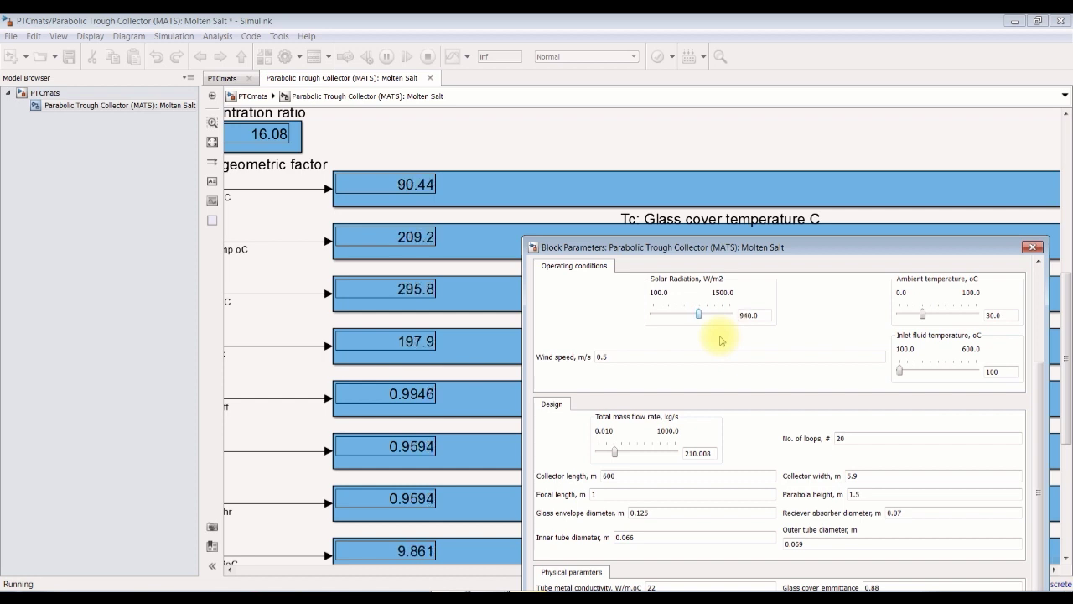
key("Right")
key("Right")
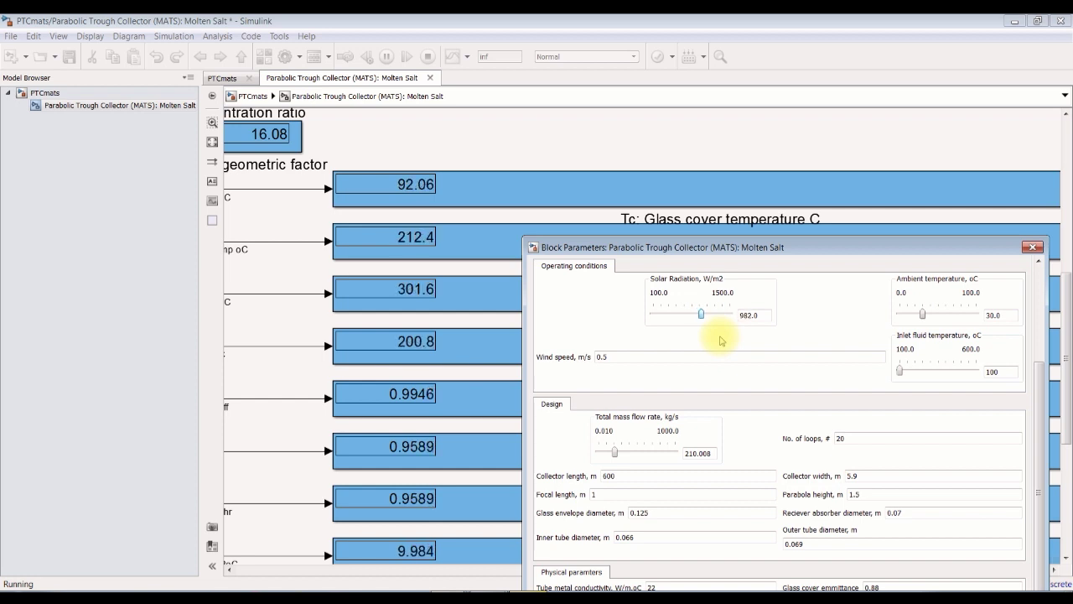
key("Right")
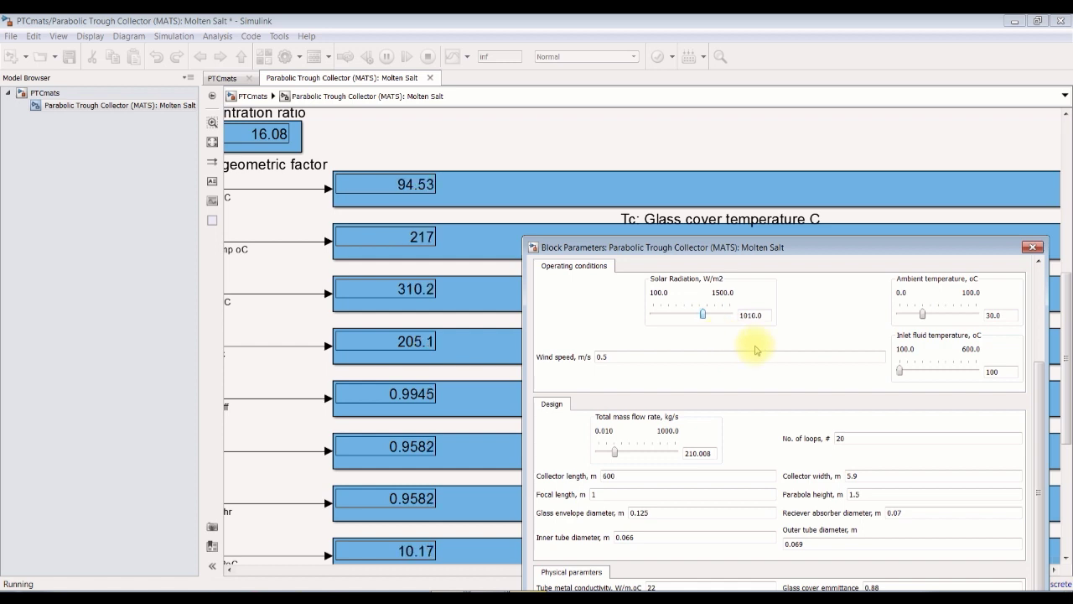
Step: Step the inlet fluid temperature from 100 up to 200 °C using its slider
left_click(901, 371)
key("Right")
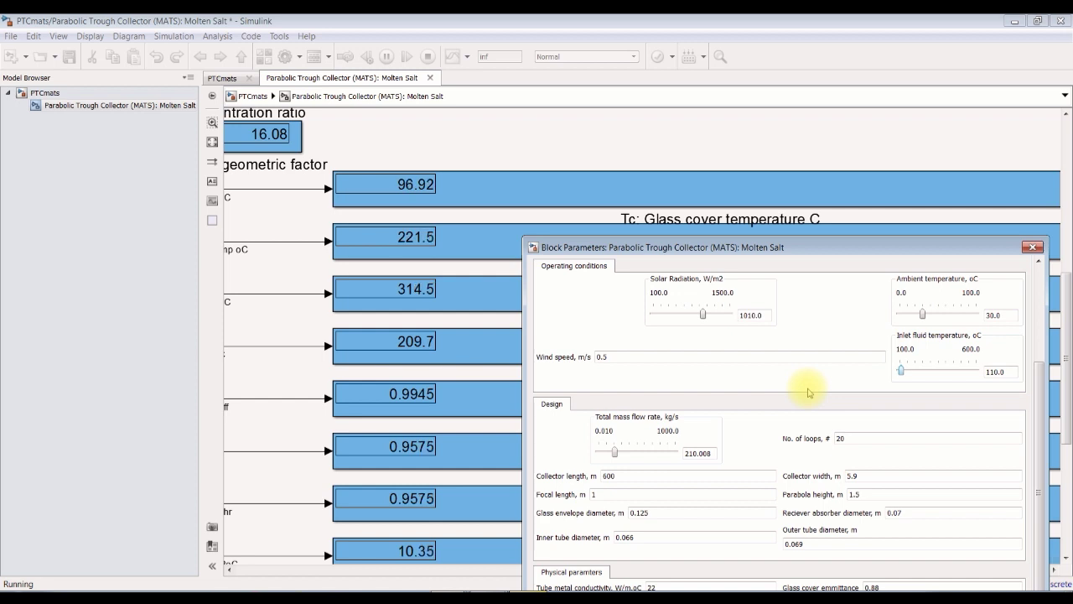
key("Right")
key("Right")
key("Right")
key("Right")
key("Right")
key("Right")
key("Right")
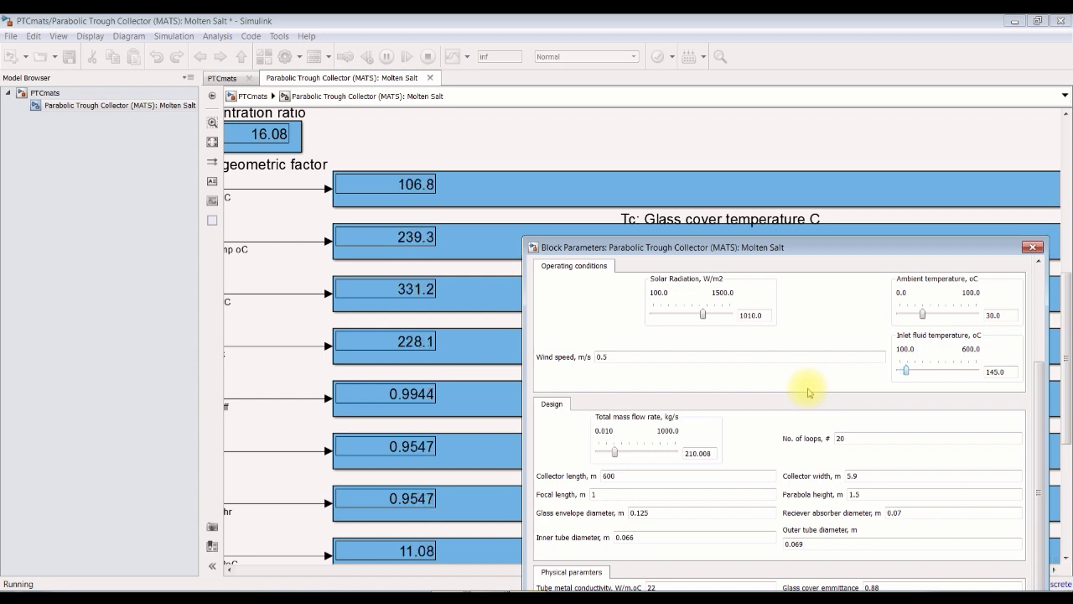
key("Right")
key("Right")
key("Right")
key("Right")
key("Right")
key("Right")
key("Right")
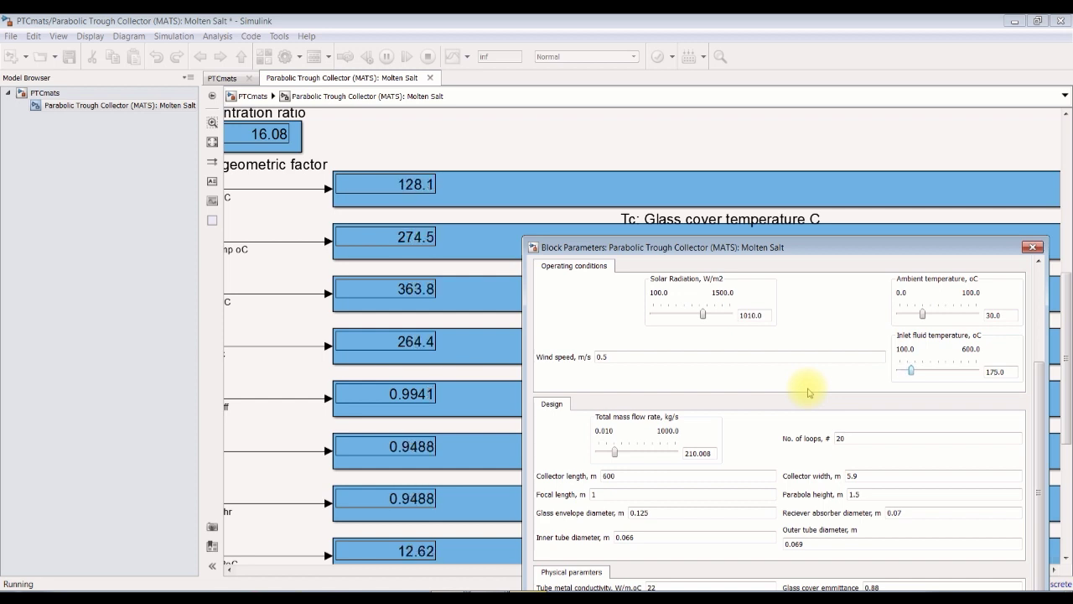
key("Left")
key("Left")
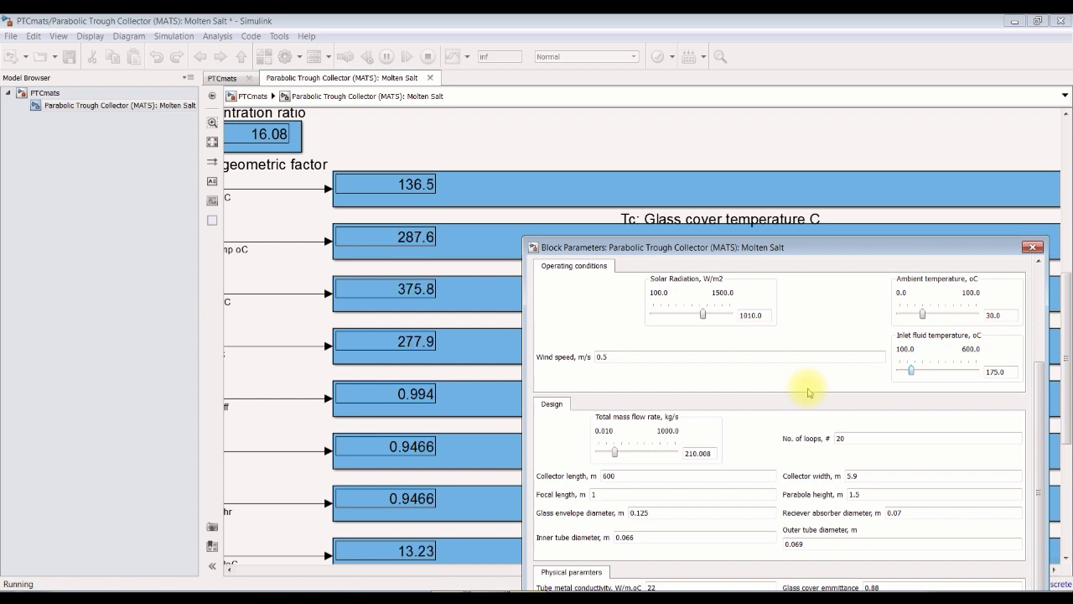
key("Right")
key("Right")
key("Right")
key("Right")
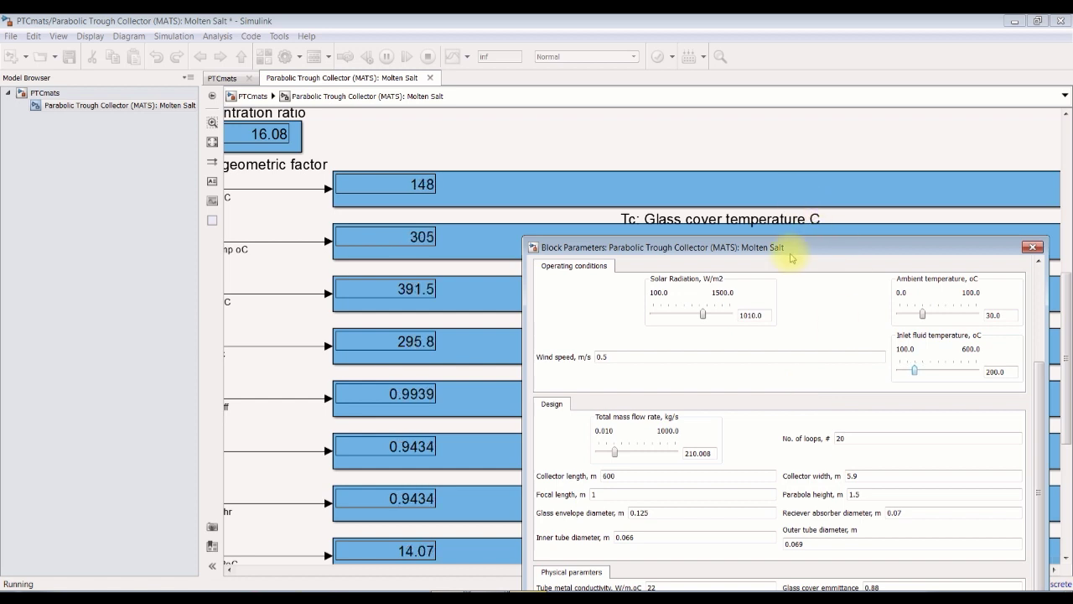
Step: Lower total mass flow rate through 130 to 100.009 kg/s and close the parameter dialog
left_click_drag(783, 246, 798, 107)
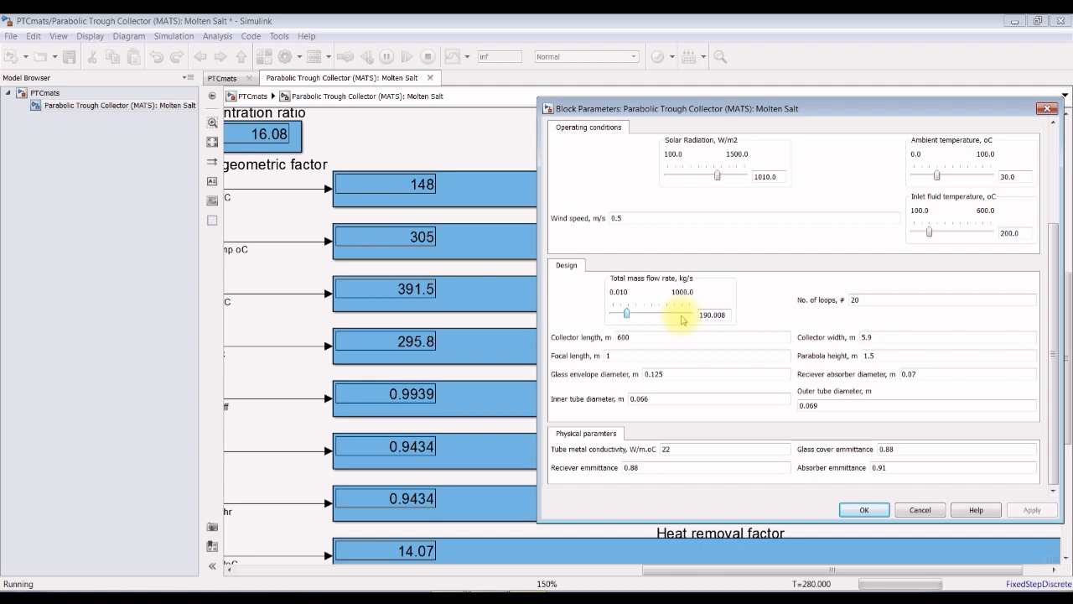
key("Left")
key("Left")
key("Left")
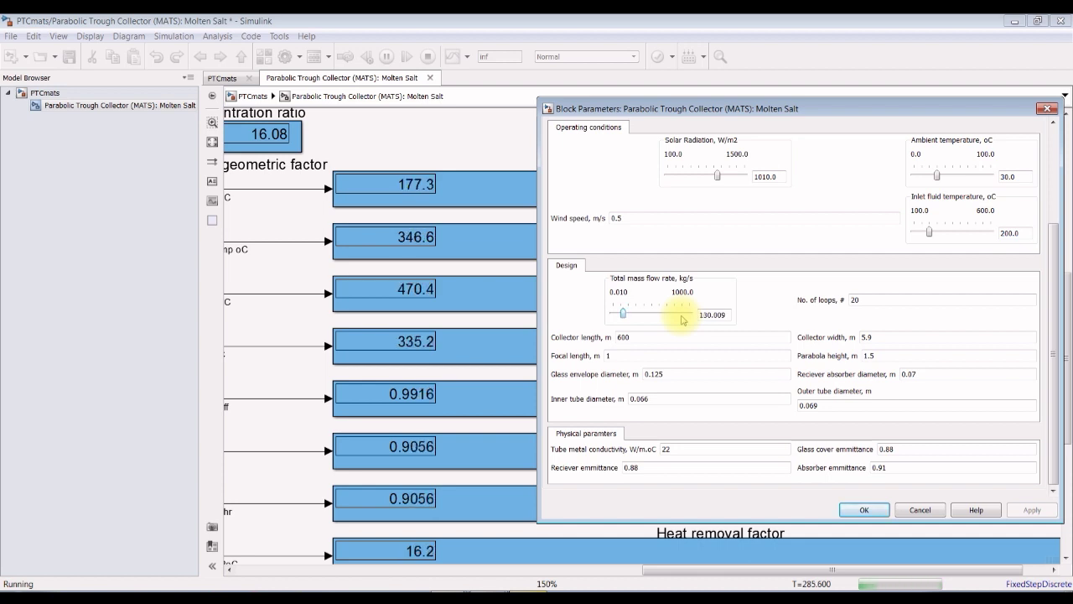
key("Left")
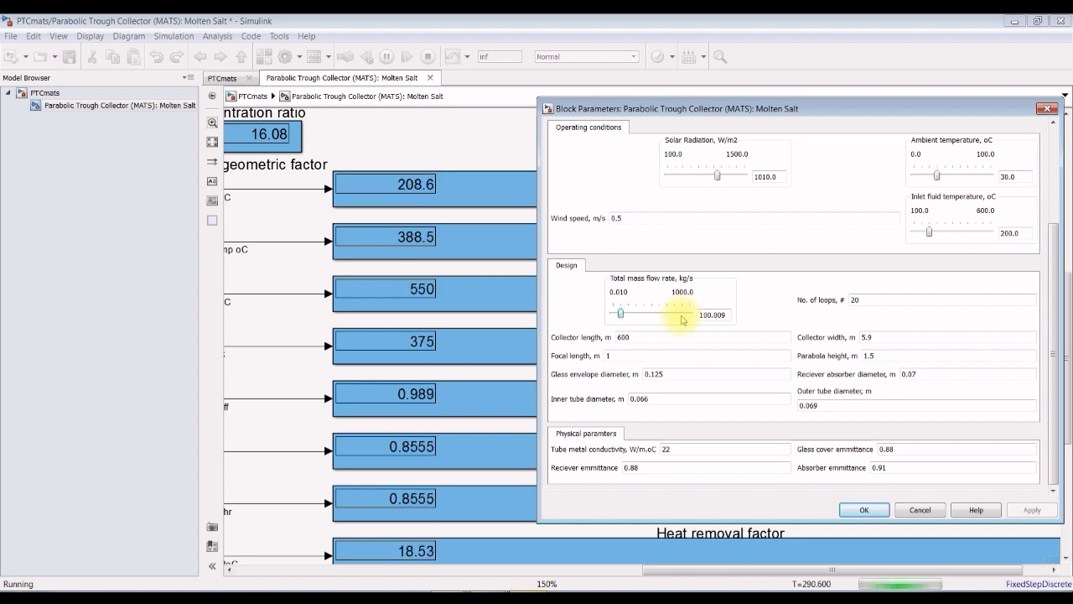
left_click(868, 510)
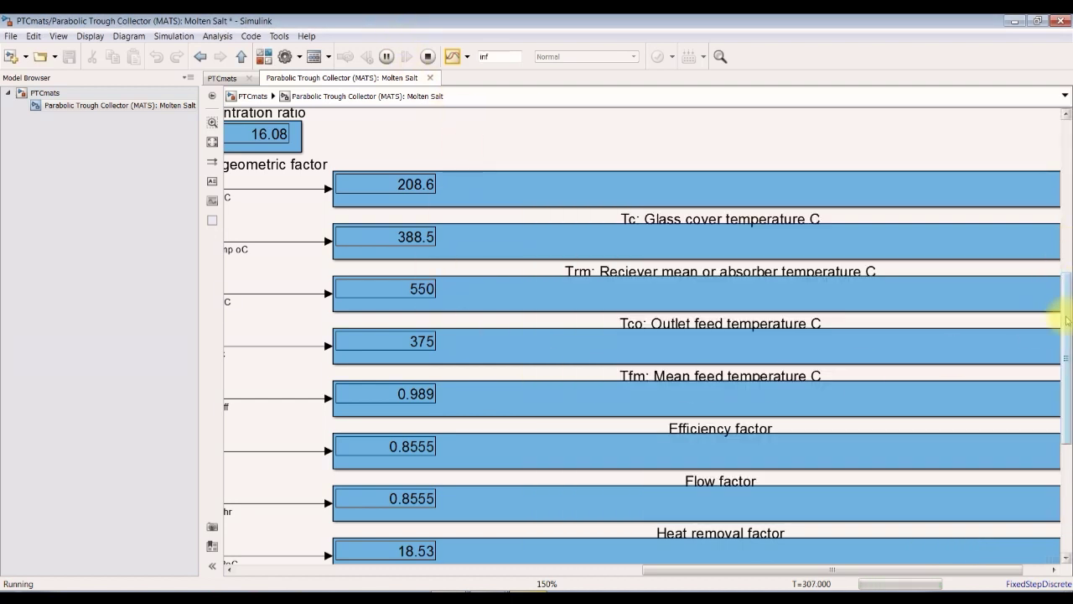
Step: Stop the running simulation and review the Display blocks down to the error value
left_click_drag(1066, 319, 1058, 388)
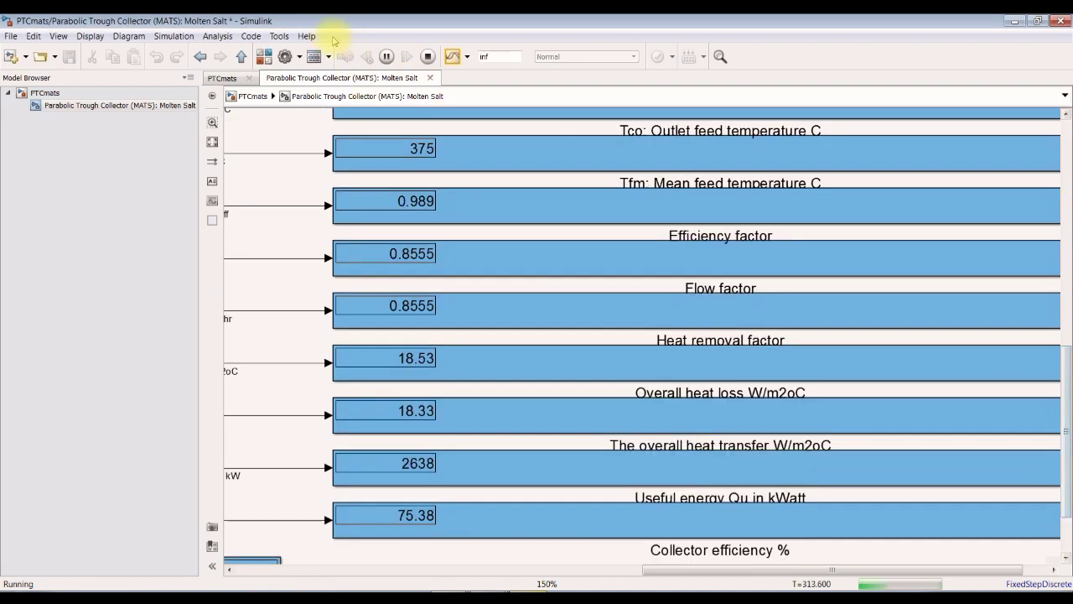
left_click(428, 57)
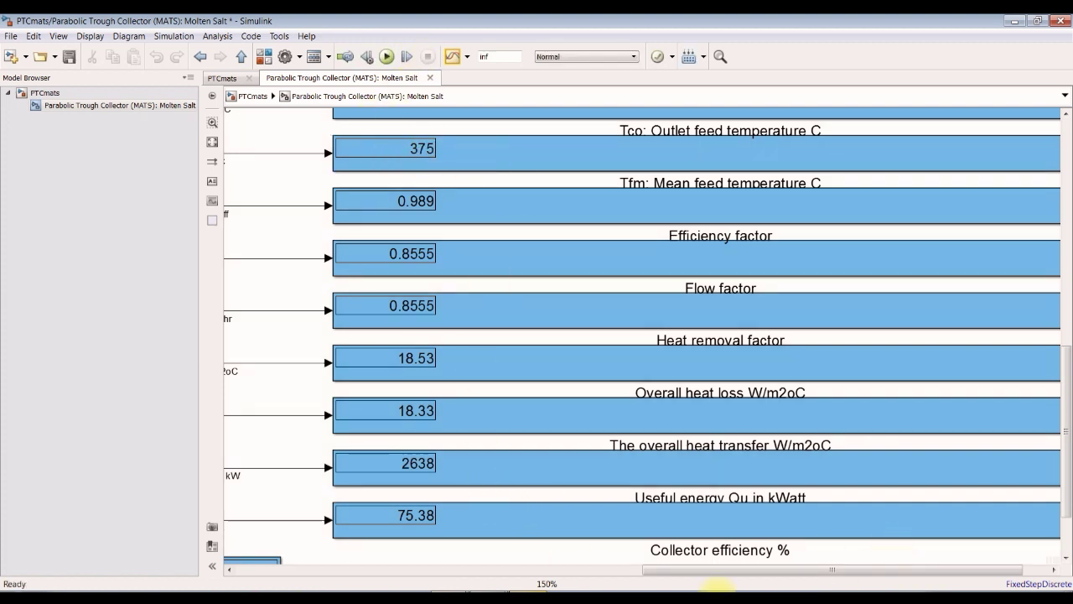
left_click_drag(710, 569, 635, 575)
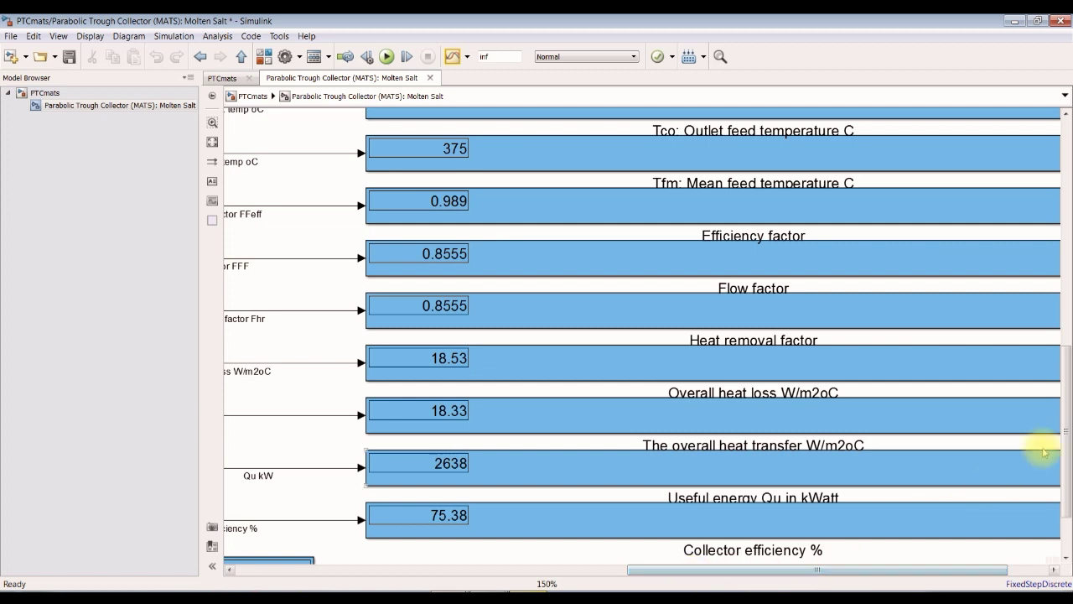
scroll(1064, 449, "down", 2)
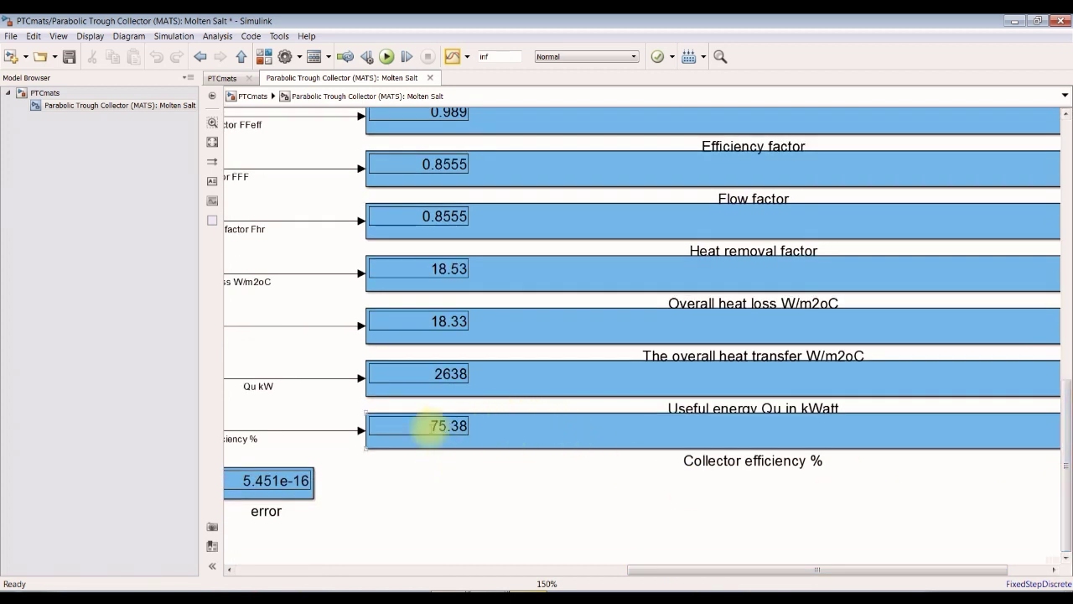
left_click_drag(683, 569, 656, 573)
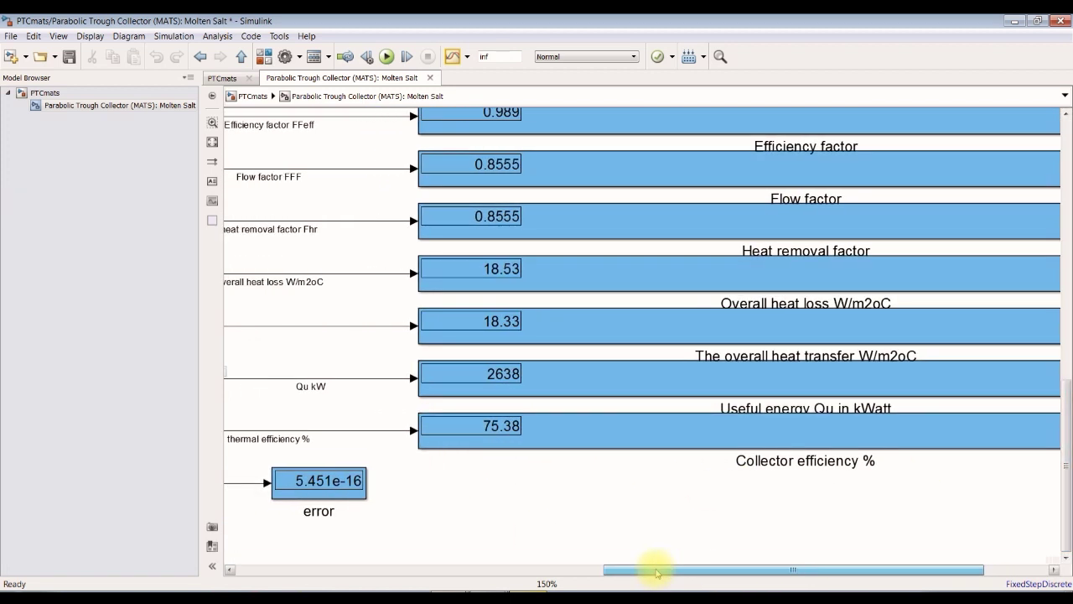
scroll(1062, 450, "up", 1)
left_click(356, 522)
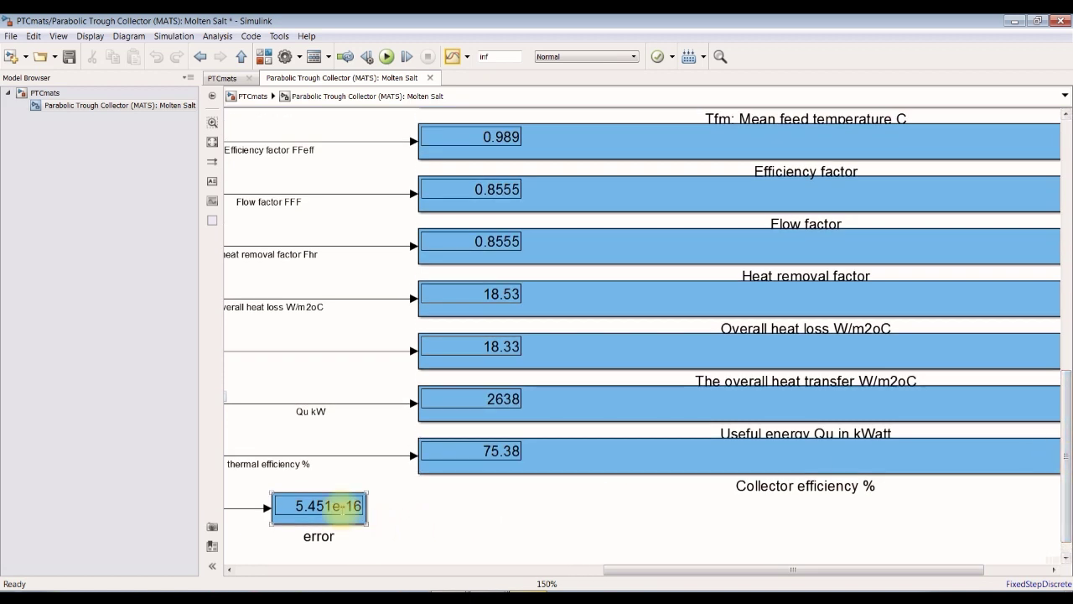
left_click(469, 480)
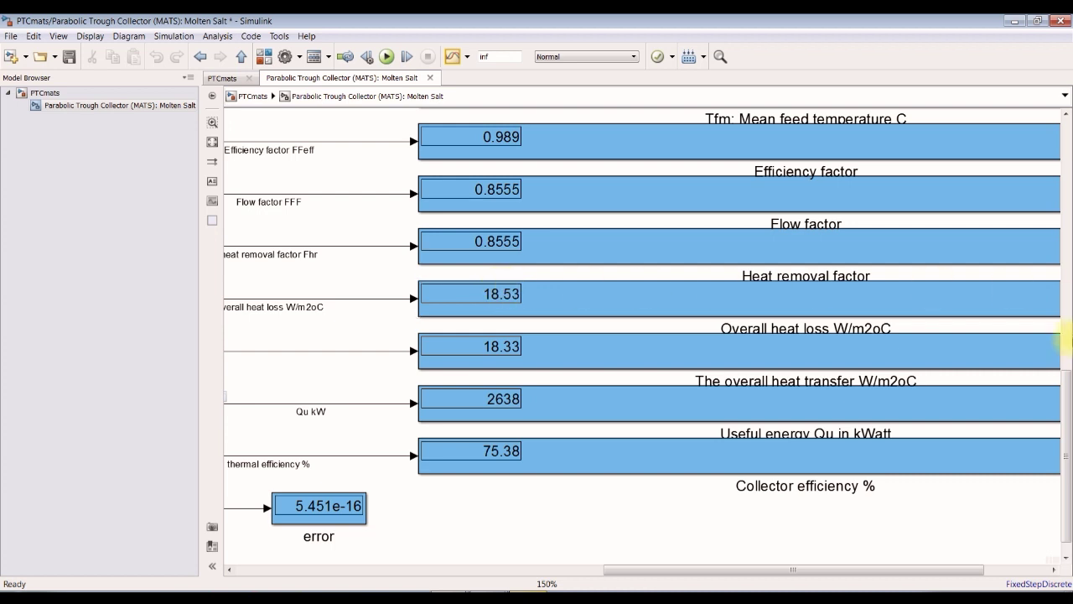
Step: Check the 550 outlet temperature display and launch the Simulation Data Inspector
scroll(1067, 373, "up", 1)
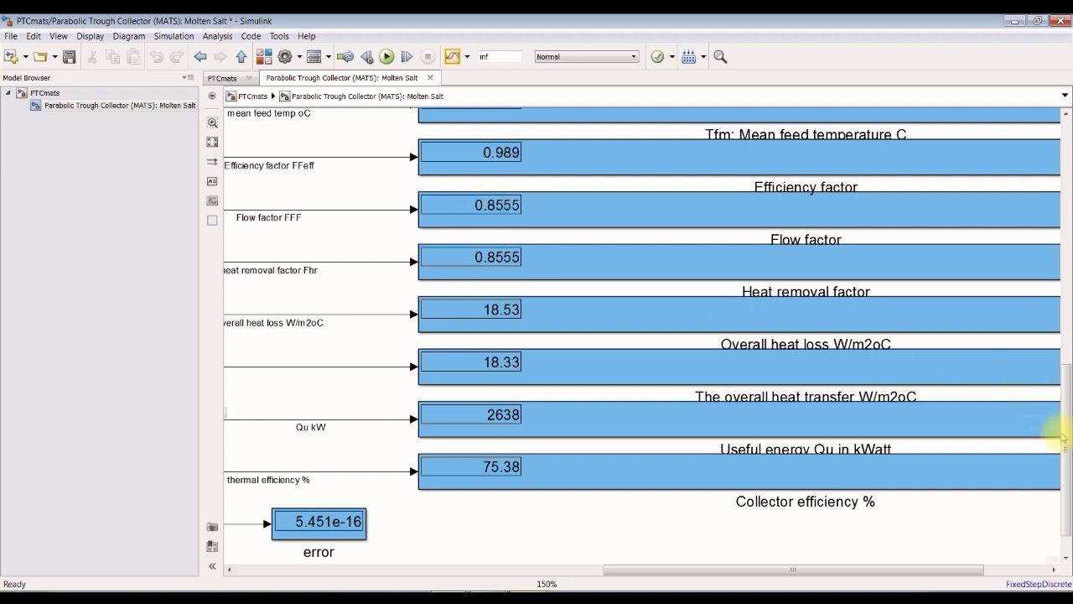
scroll(1064, 427, "up", 2)
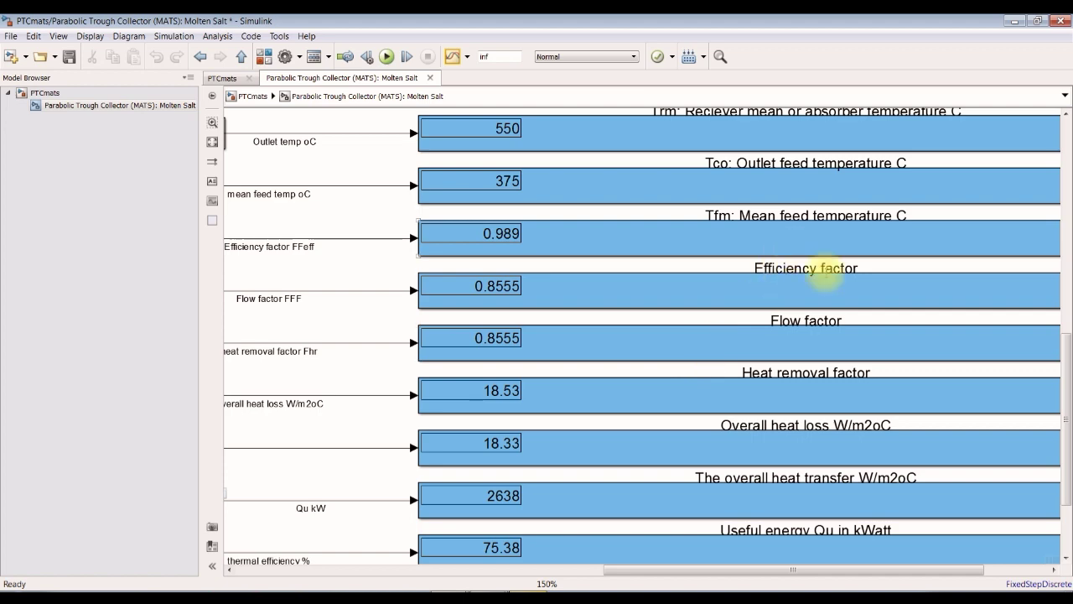
left_click_drag(1067, 432, 1065, 364)
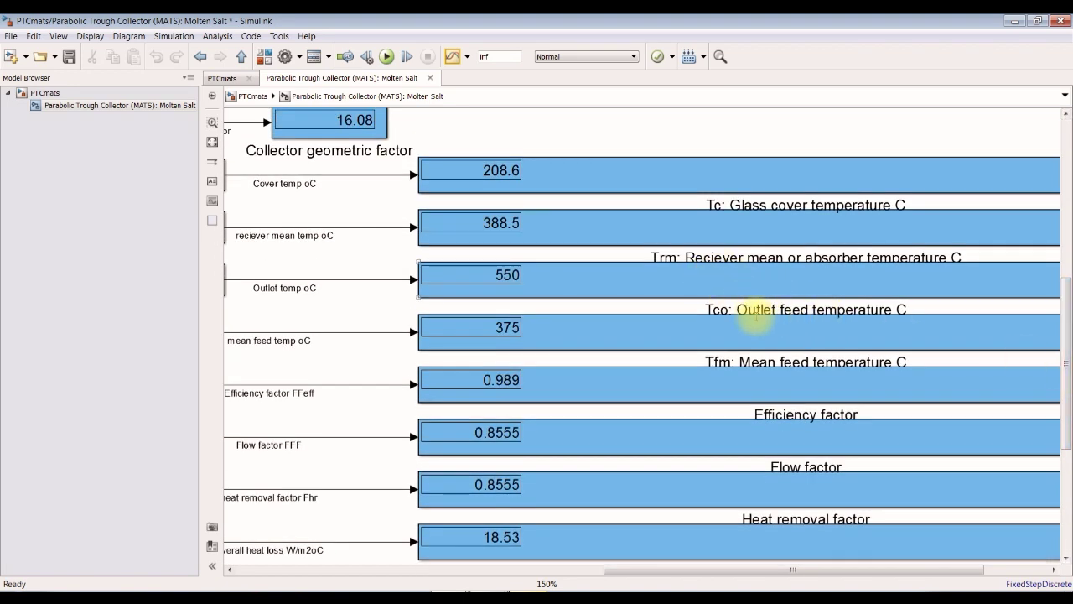
left_click(510, 276)
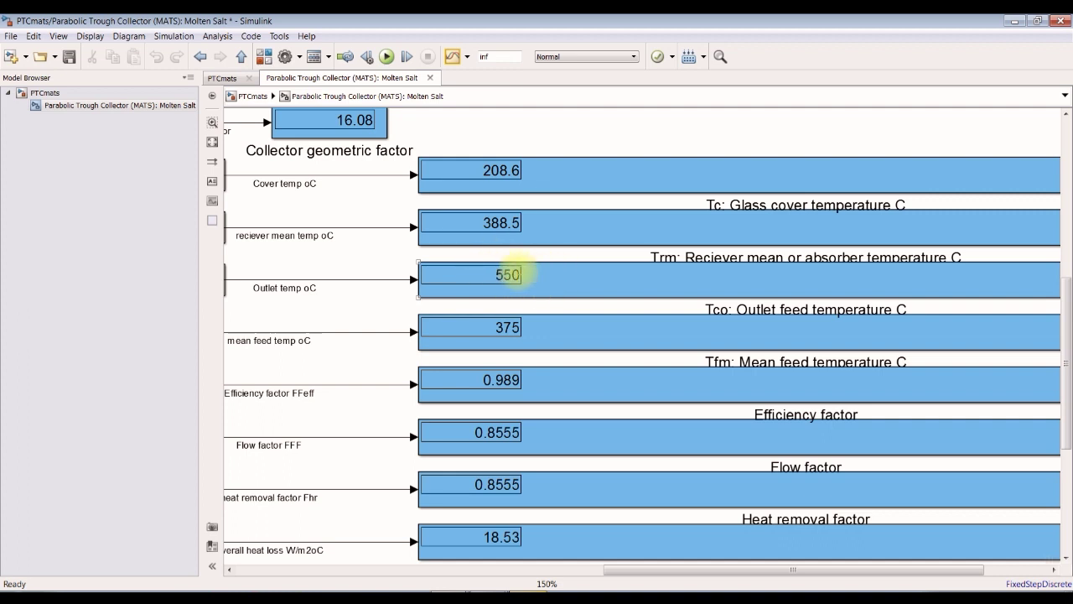
left_click(450, 56)
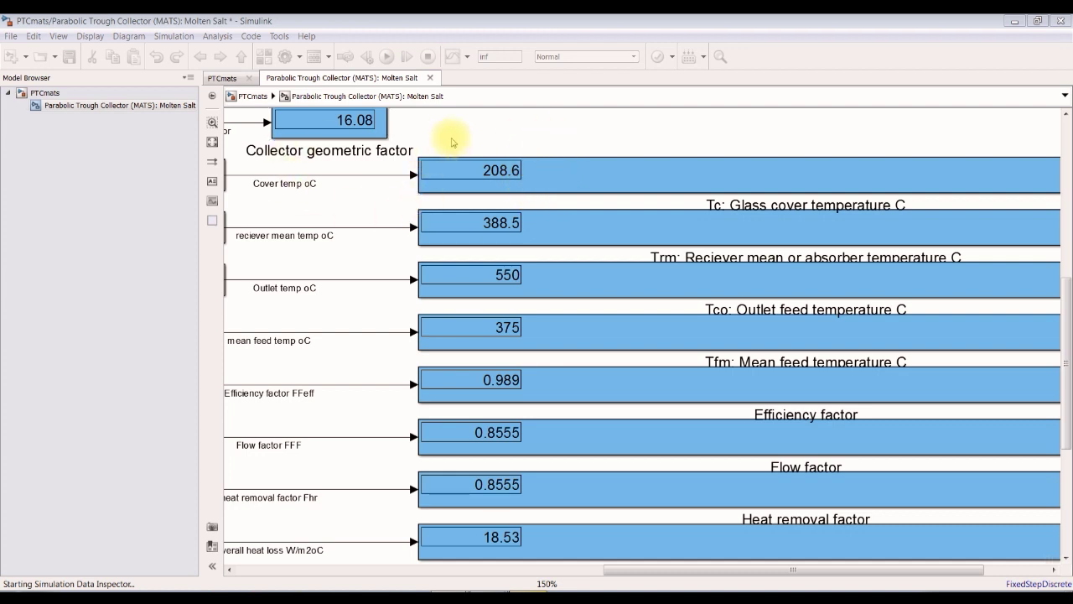
Step: Maximize the Data Inspector, expand the logged signal list, and plot Total field flow rate kg/s
mouse_move(445, 587)
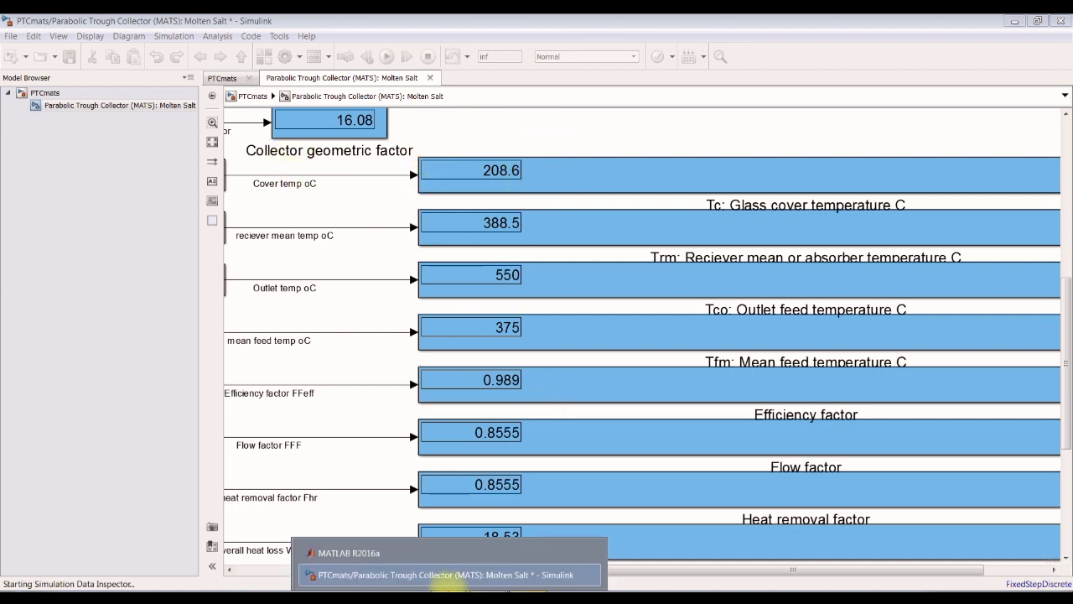
left_click(384, 554)
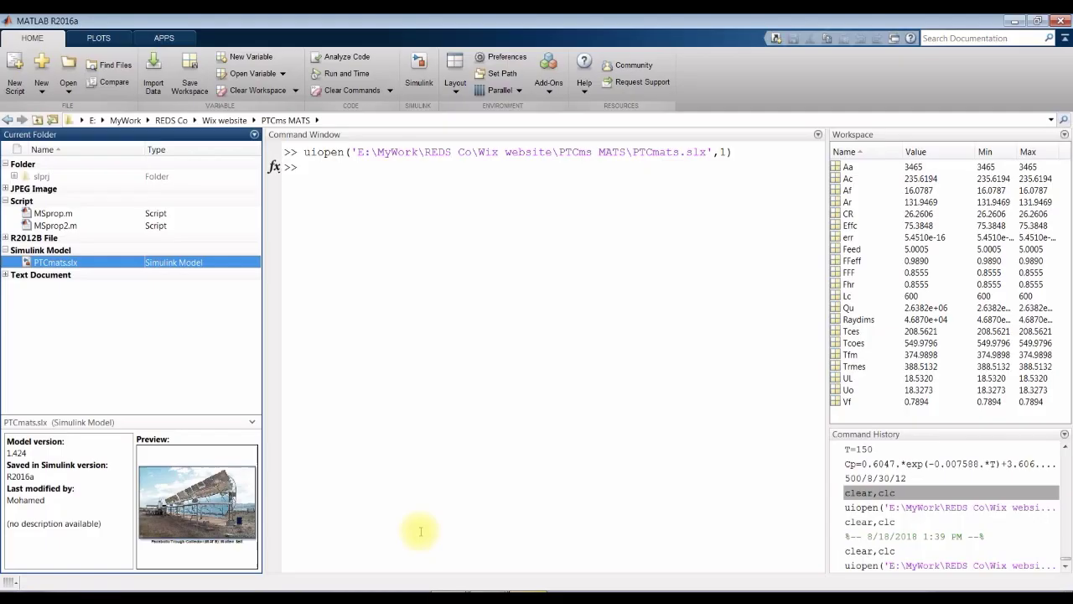
left_click(848, 178)
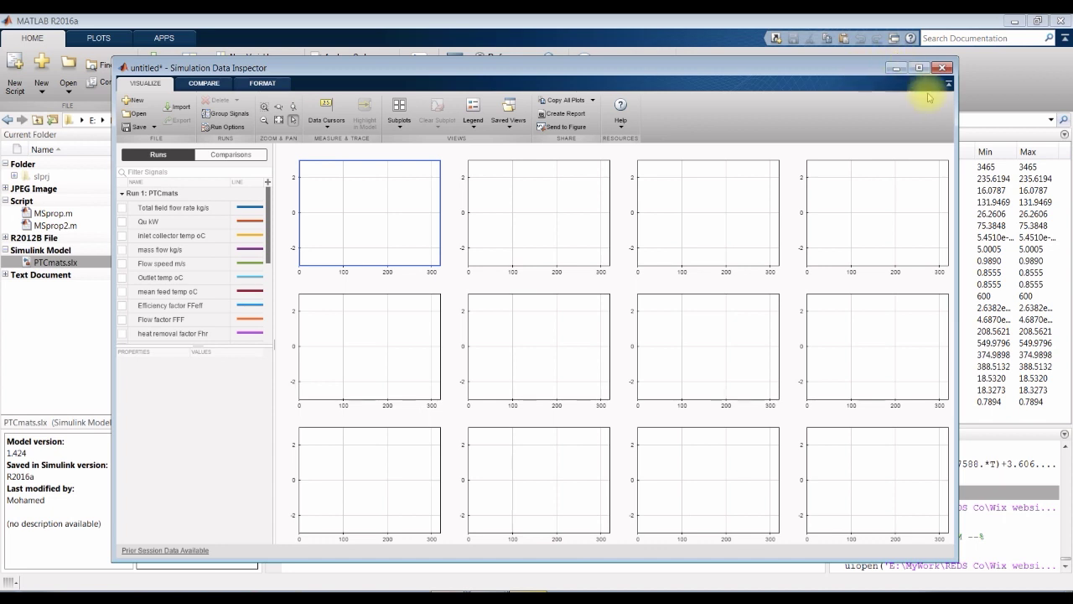
left_click(920, 68)
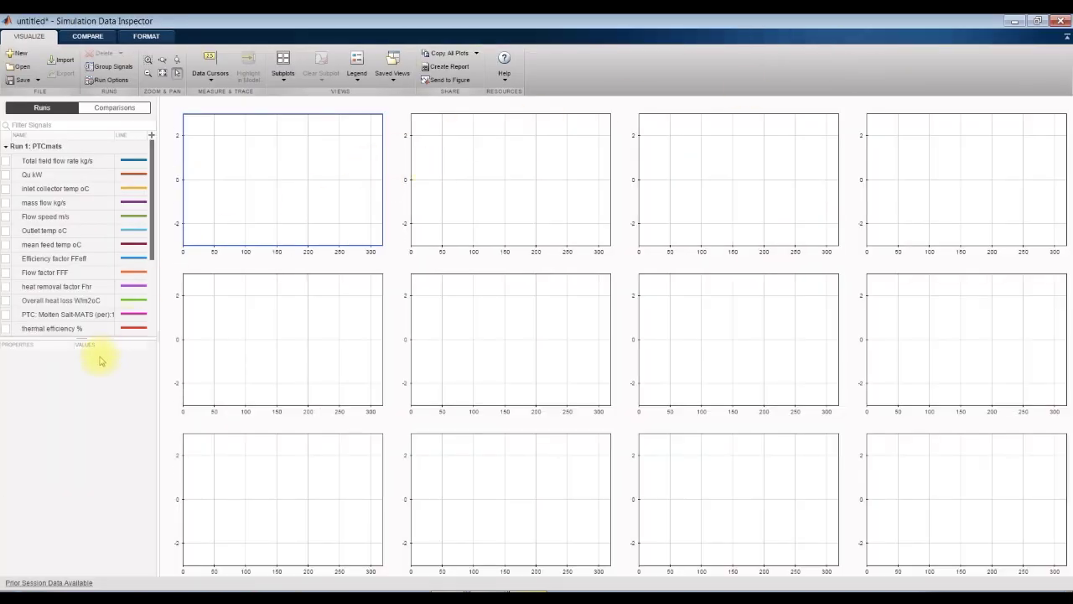
left_click_drag(76, 338, 78, 502)
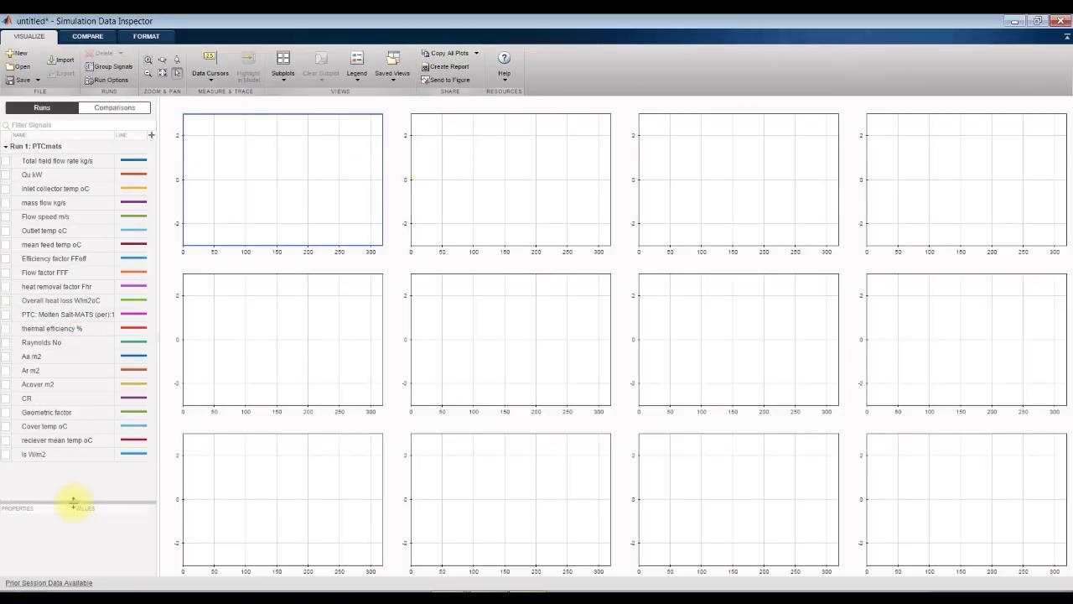
left_click(6, 162)
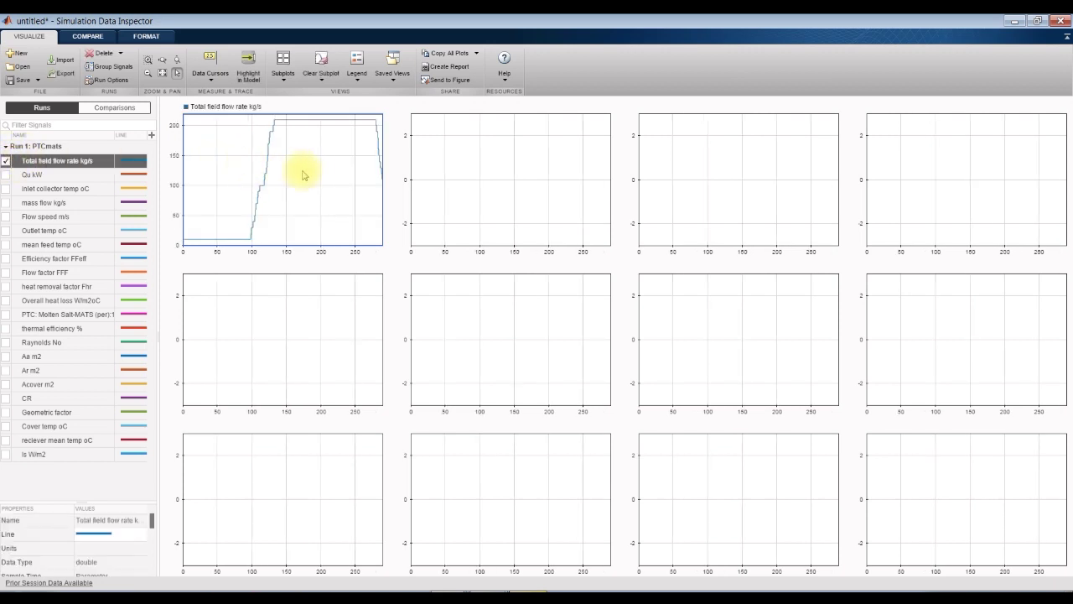
Step: Swap Total field flow rate for Qu kW in subplot 1 and plot mass flow kg/s in subplot 2
left_click(6, 160)
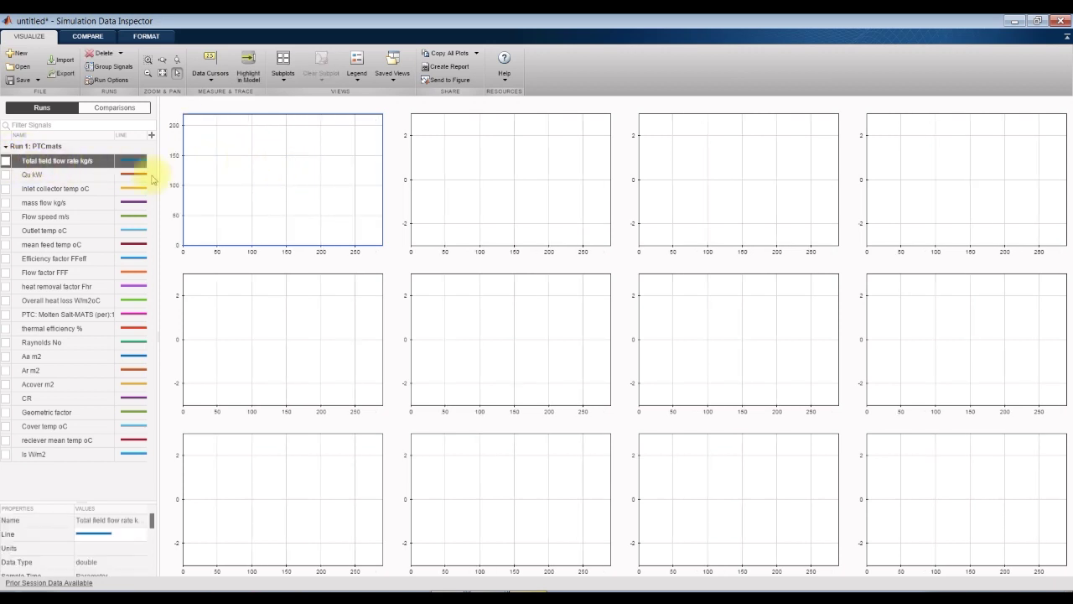
left_click(6, 174)
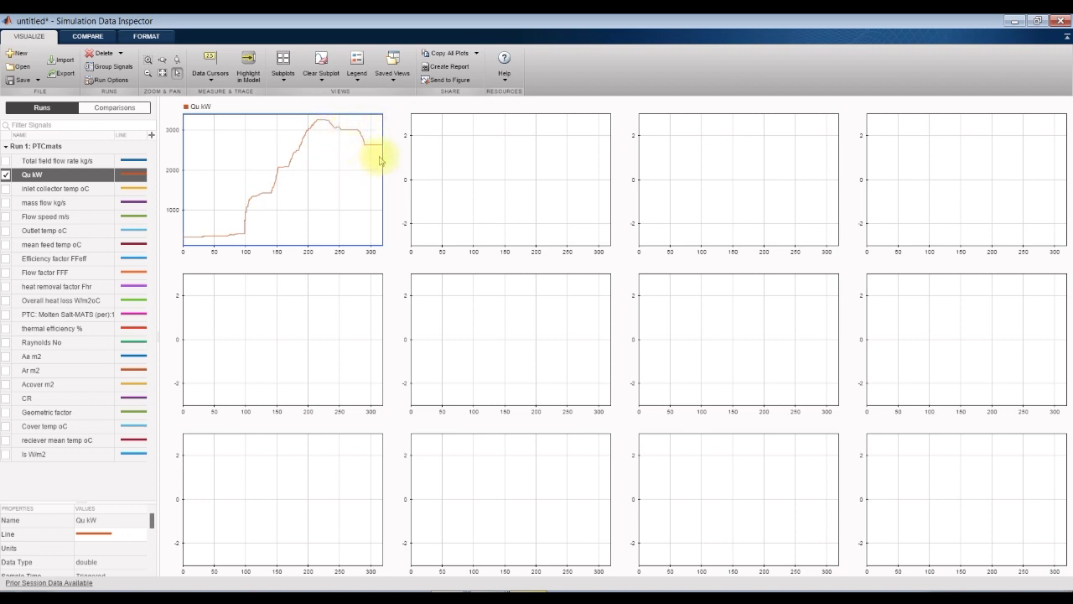
left_click(472, 154)
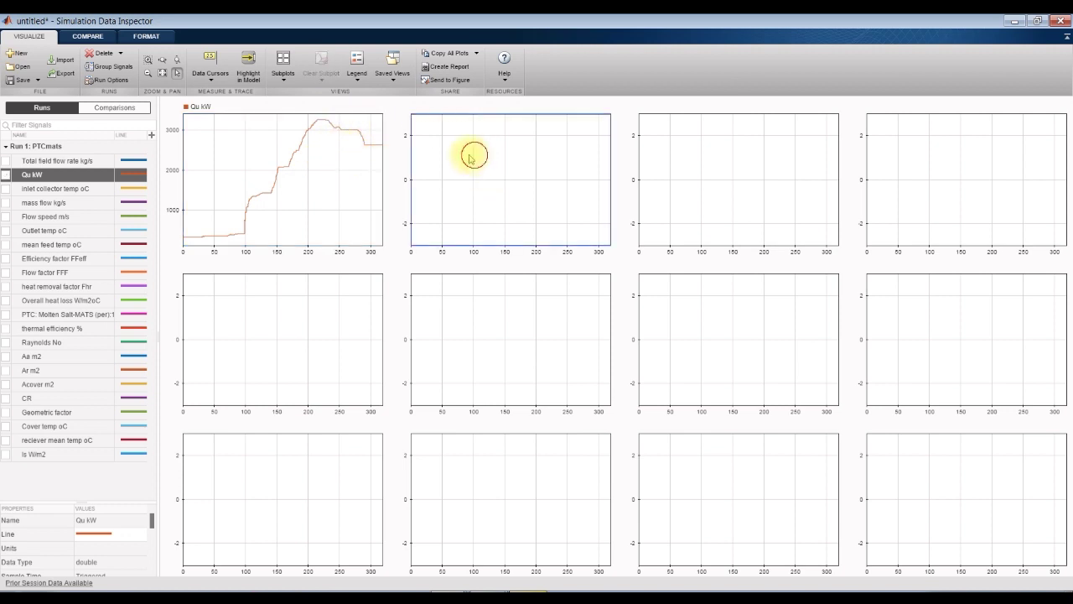
left_click(7, 189)
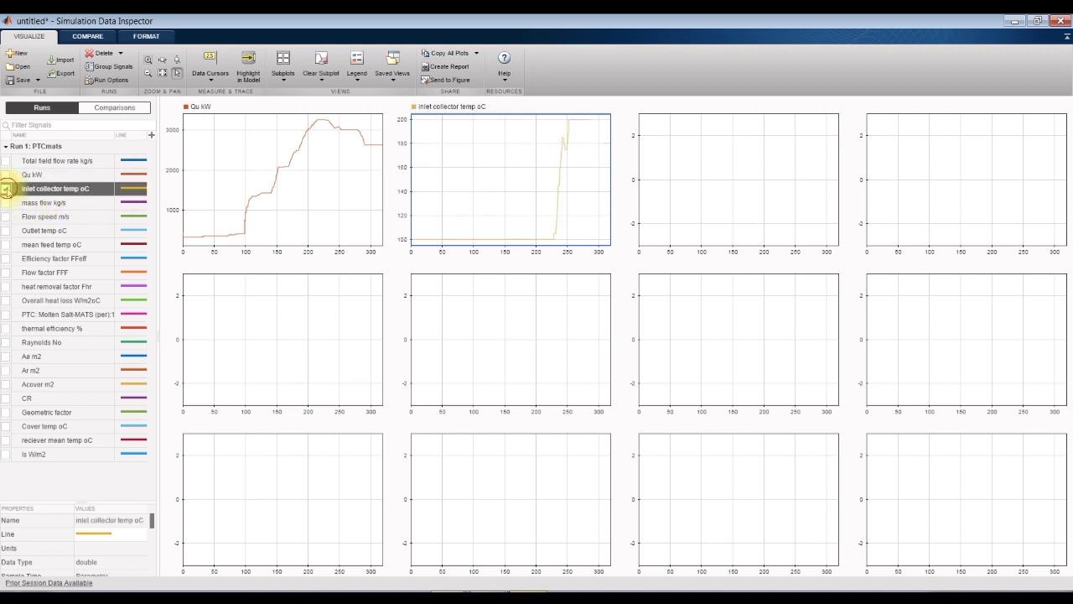
left_click(7, 189)
left_click(7, 203)
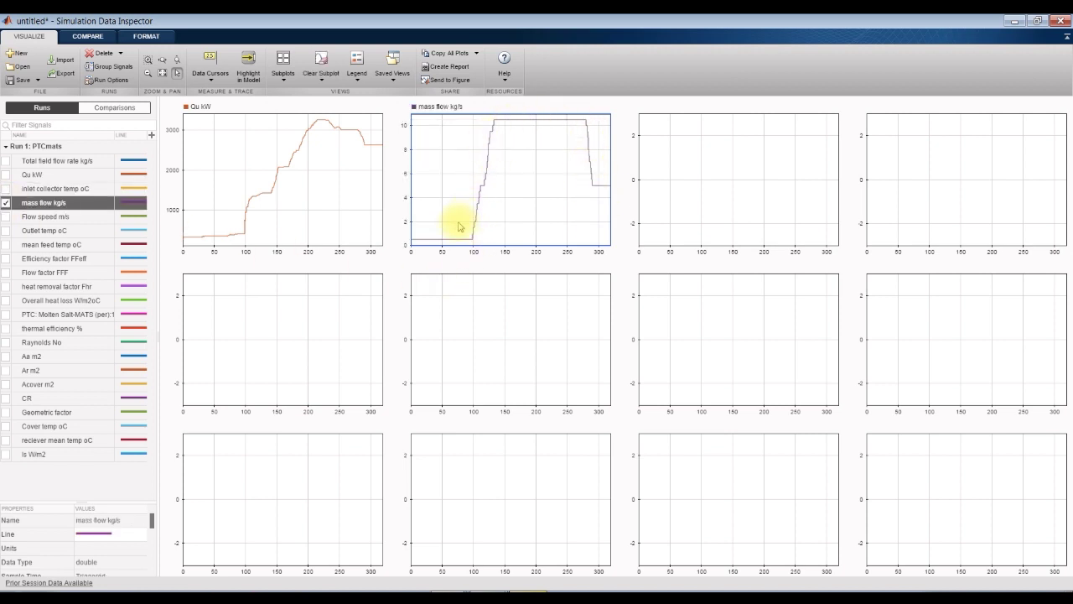
Step: Plot Outlet temp oC in the third subplot instead of flow speed
left_click(723, 166)
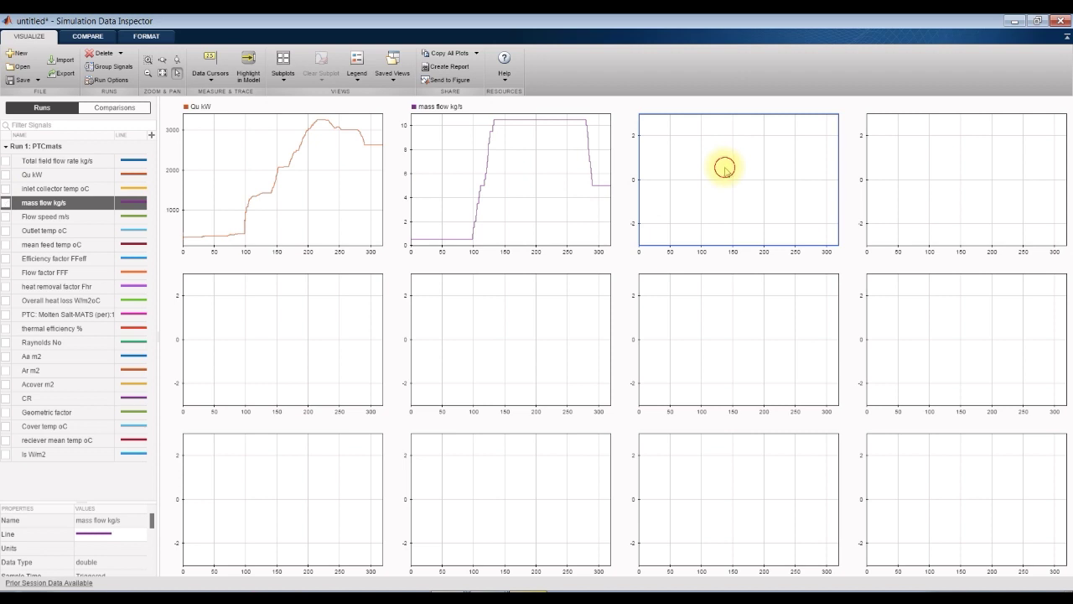
left_click(6, 218)
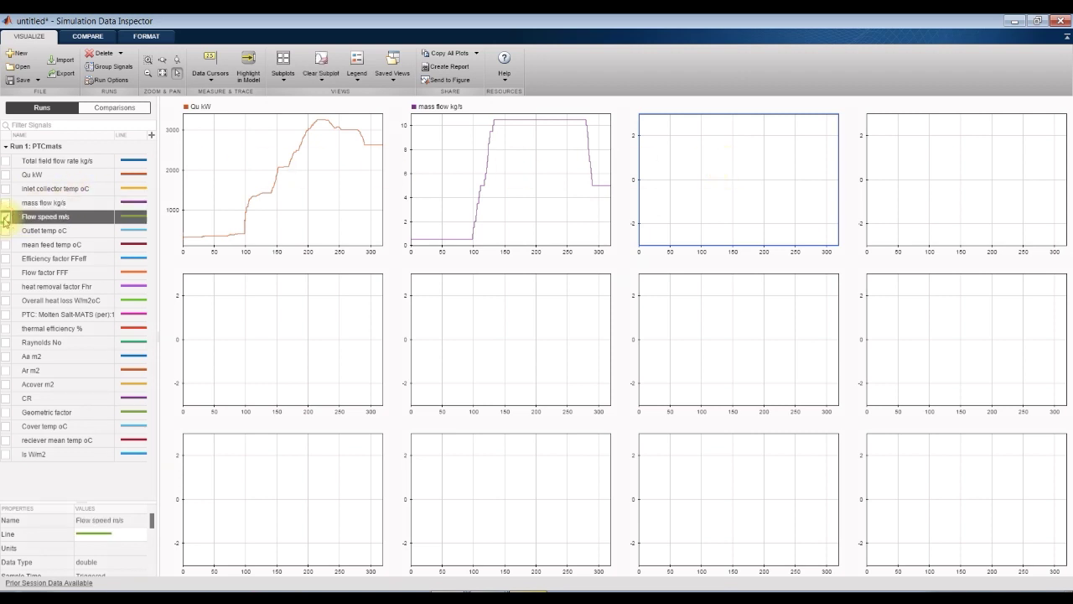
left_click(6, 217)
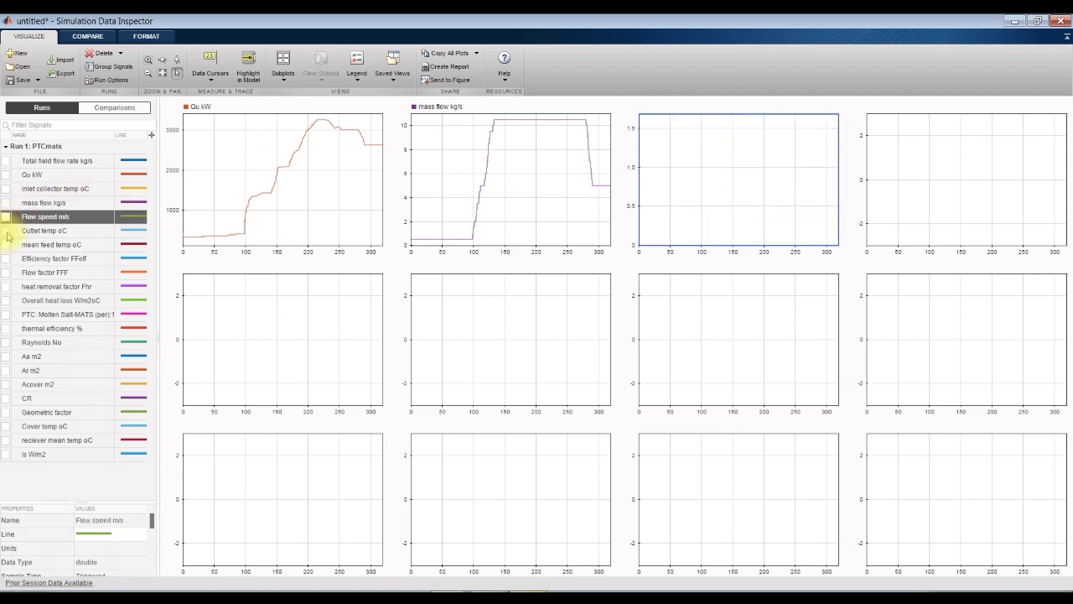
left_click(6, 230)
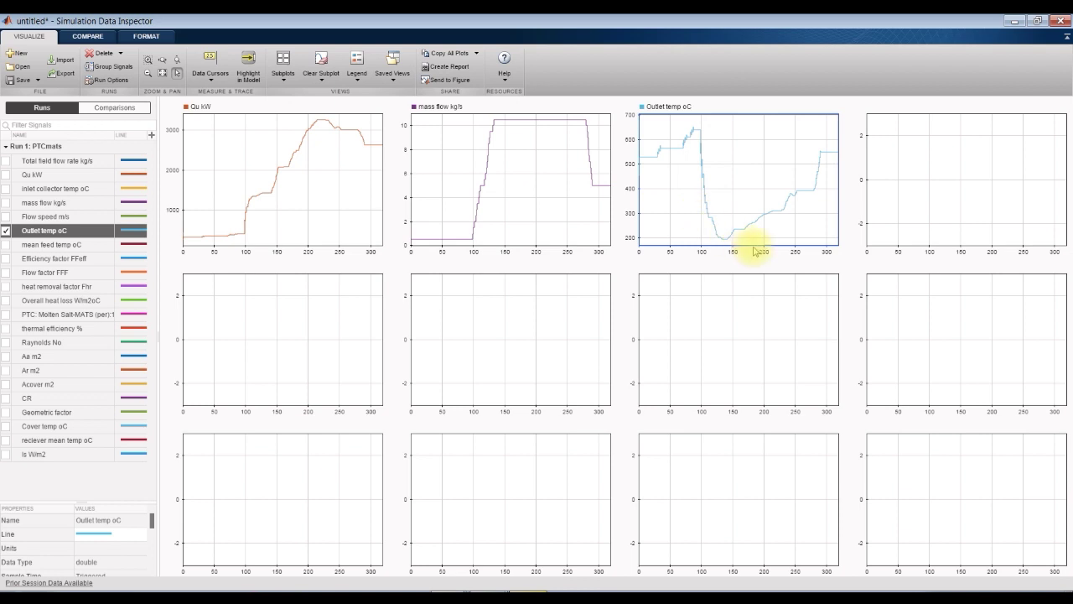
Step: Overlay mean feed, Cover and reciever mean temps in subplot 4; plot Efficiency factor FFeff in subplot 5
left_click(926, 161)
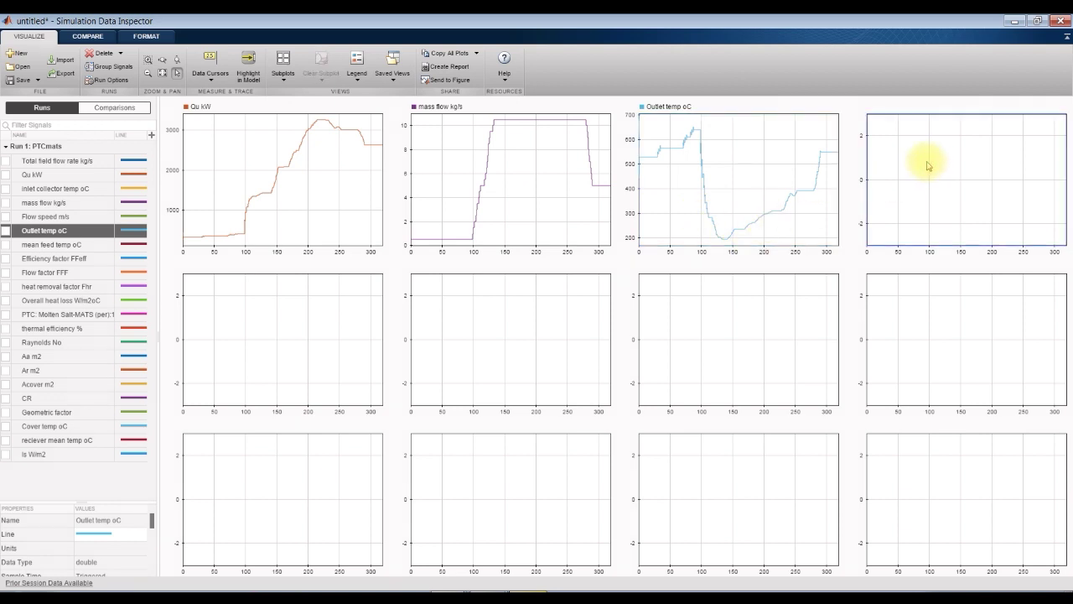
left_click(6, 244)
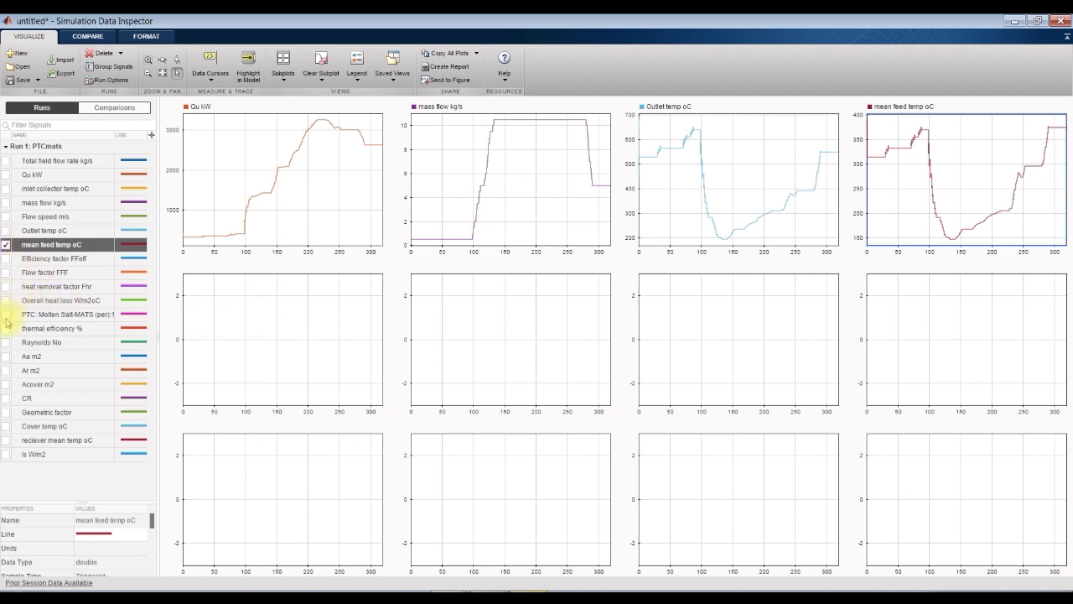
left_click(7, 428)
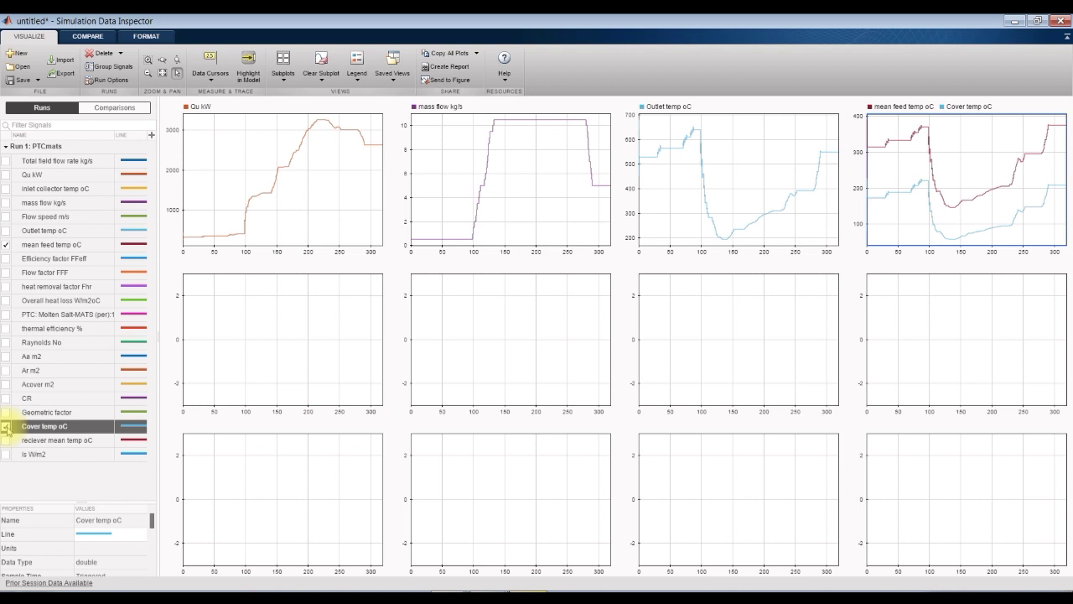
left_click(7, 442)
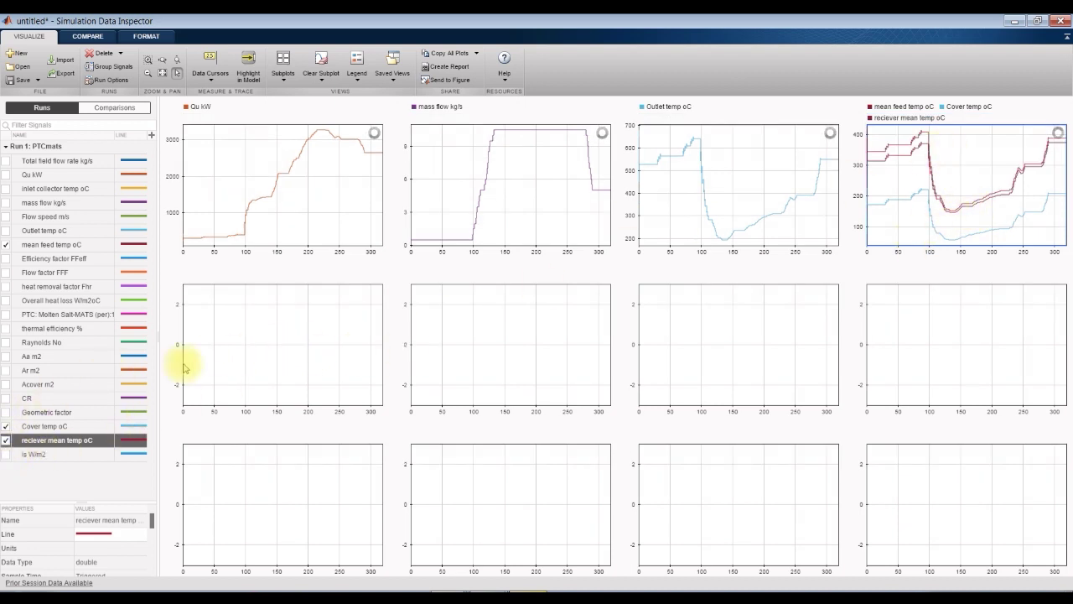
left_click(246, 340)
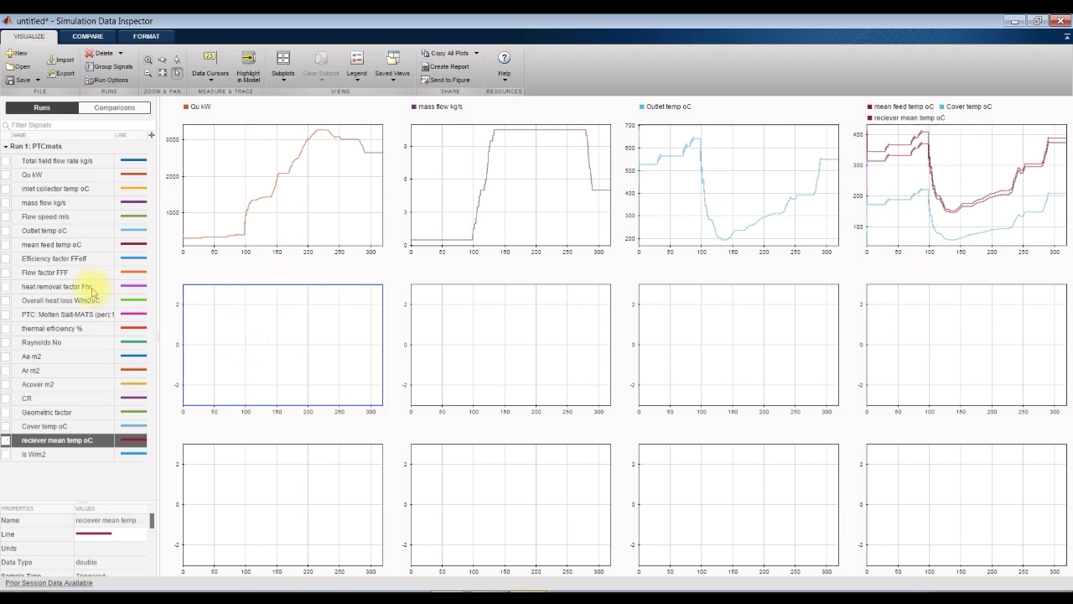
left_click(6, 260)
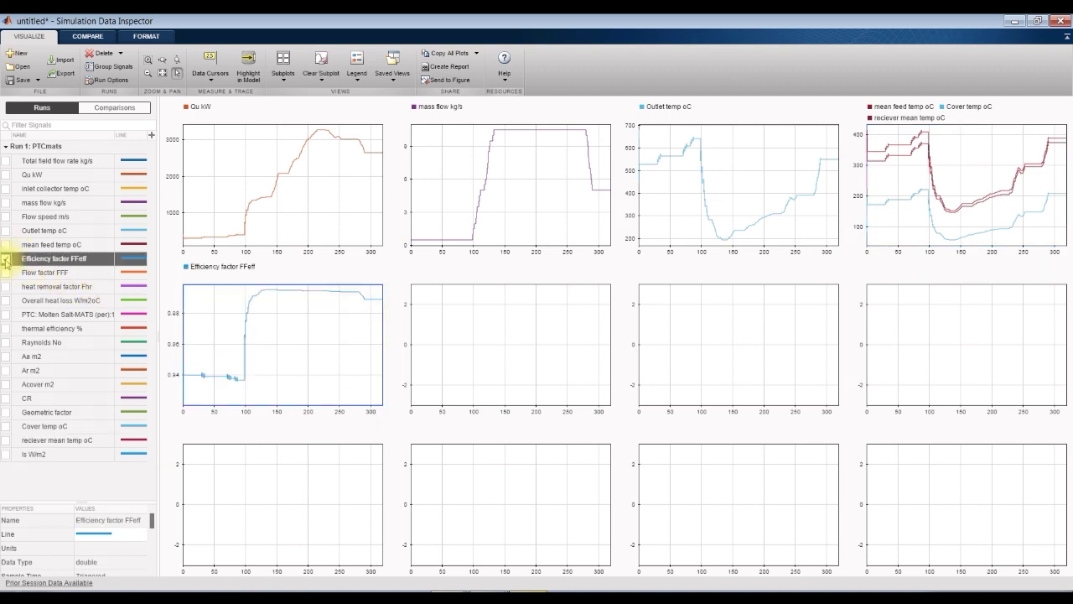
Step: Try adding Flow factor FFF and heat removal factor Fhr to the Efficiency factor FFeff subplot, then remove Fhr
left_click(316, 336)
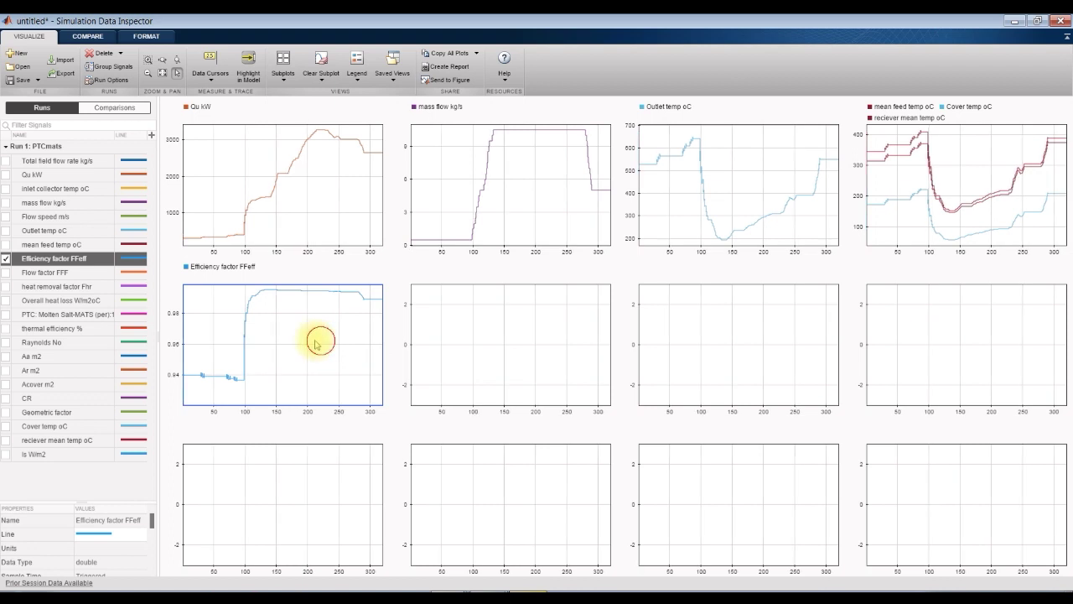
left_click(7, 273)
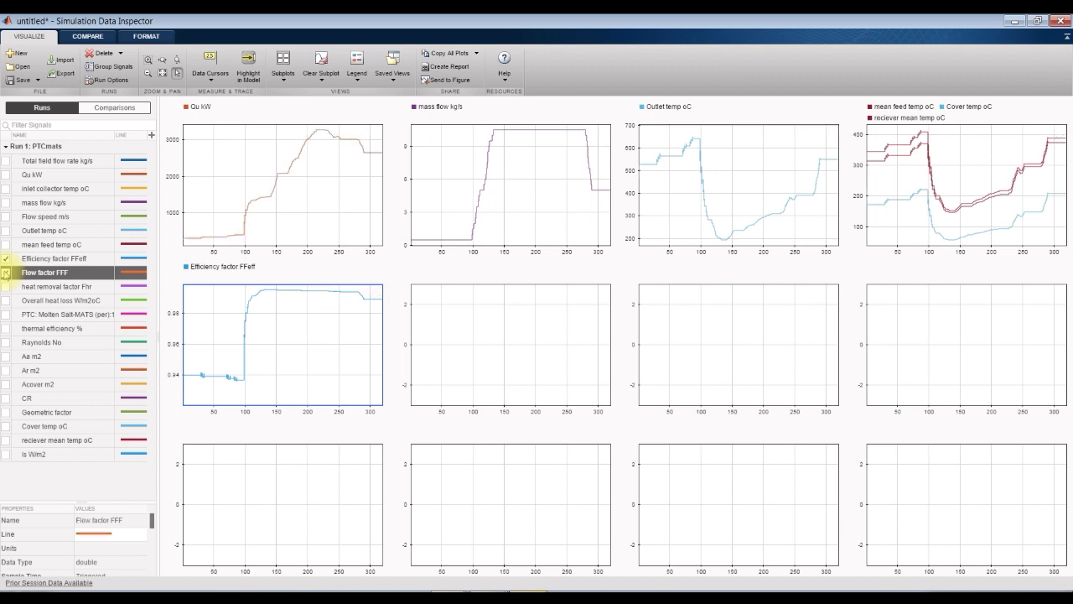
left_click(6, 272)
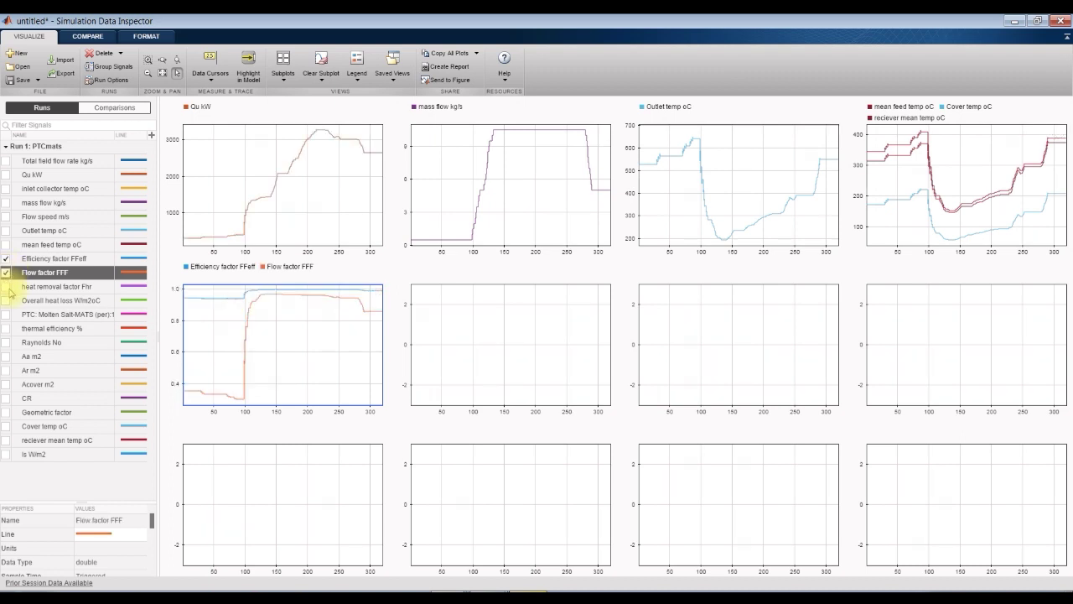
left_click(7, 287)
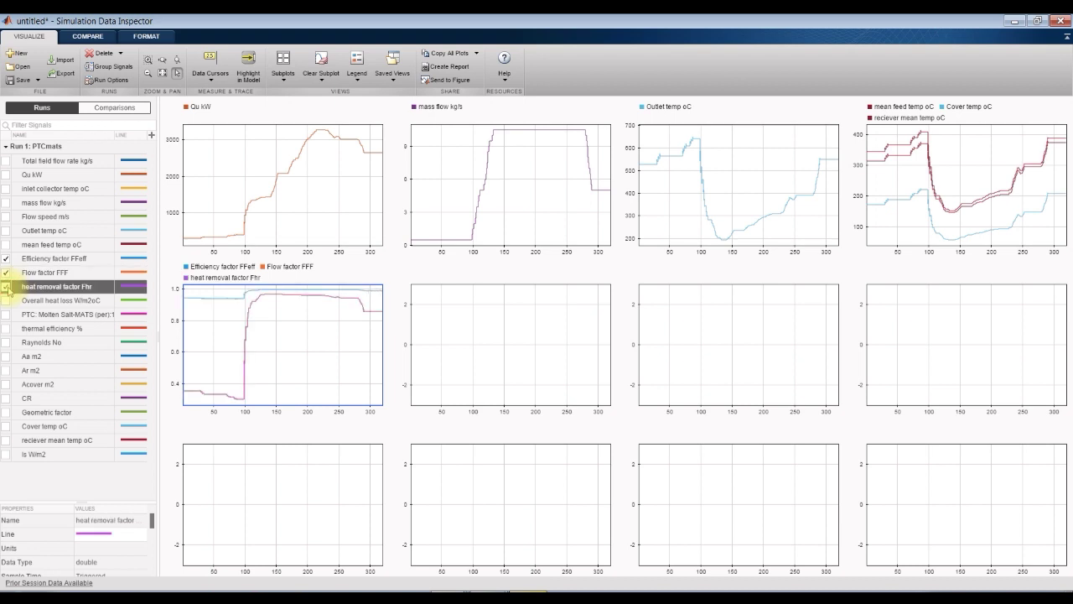
left_click(6, 286)
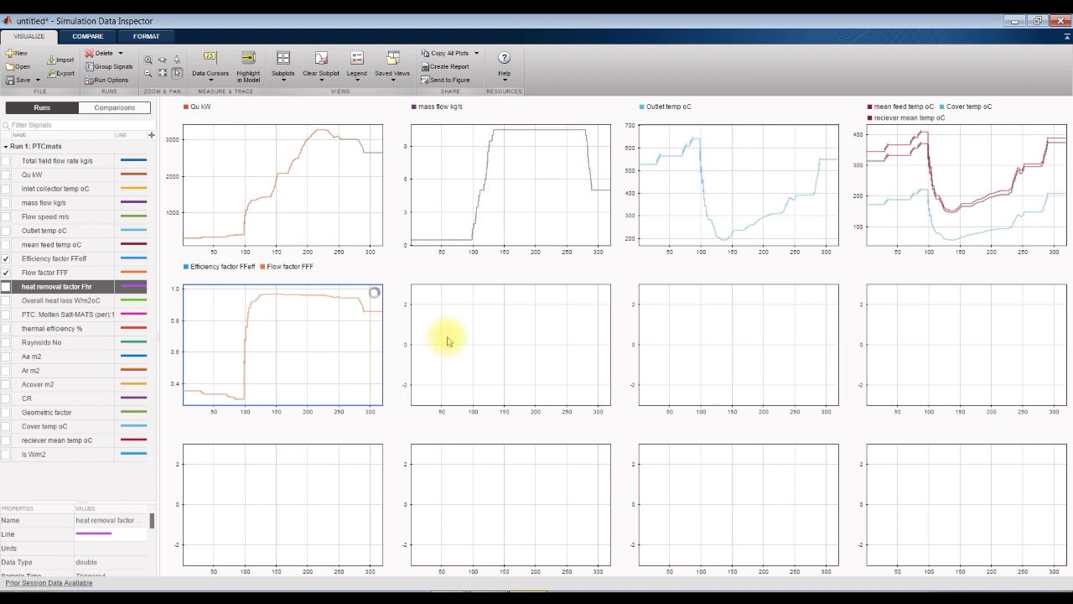
left_click(6, 287)
Step: Move heat removal factor Fhr and Flow factor FFF into the next middle-row subplots, leaving FFeff alone
left_click(712, 335)
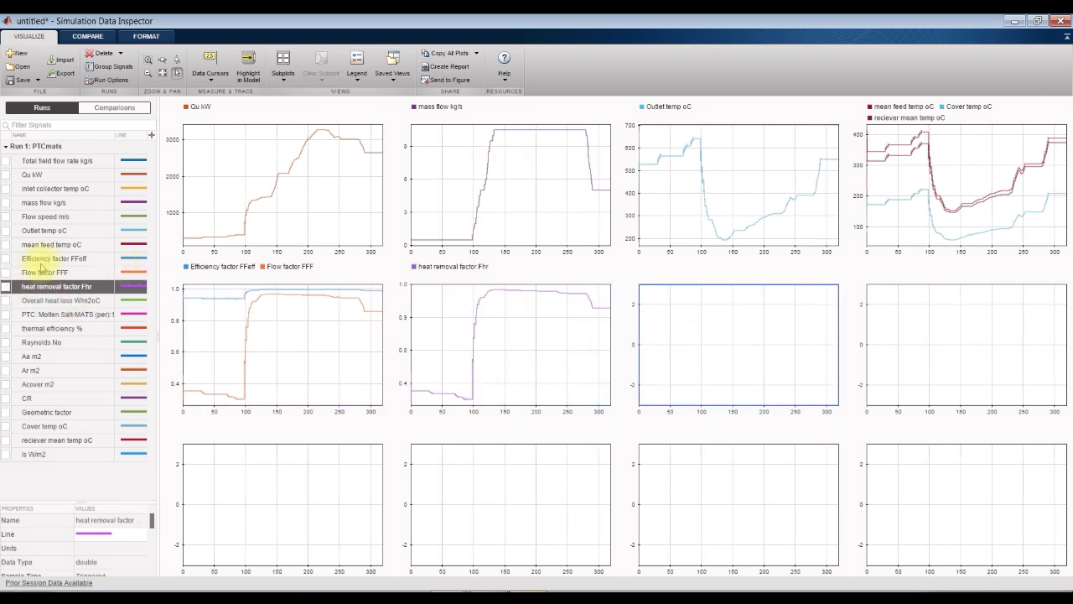
left_click(232, 349)
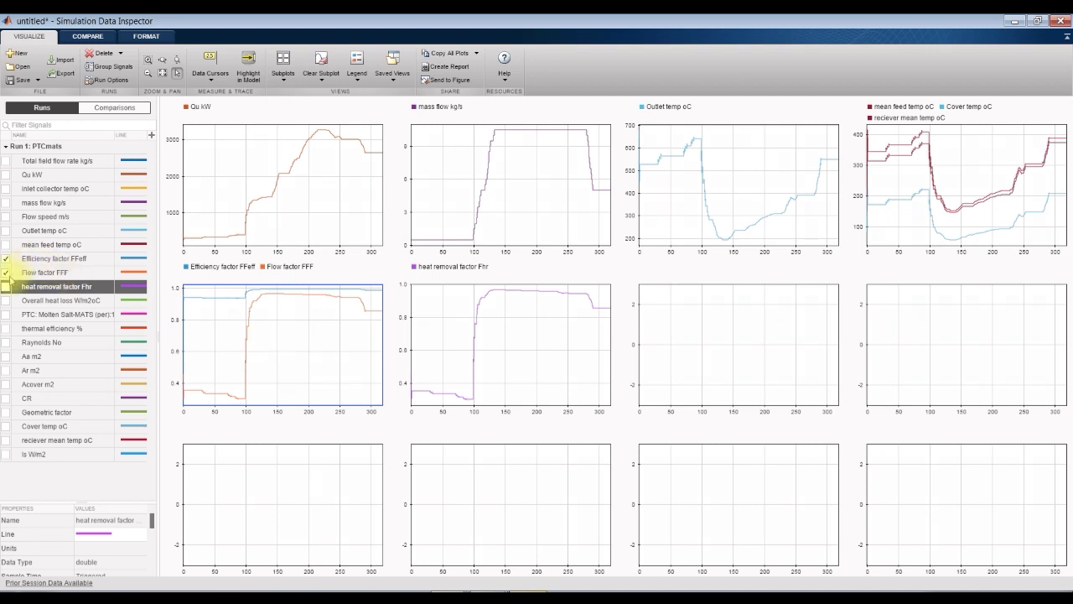
left_click(7, 272)
left_click(697, 351)
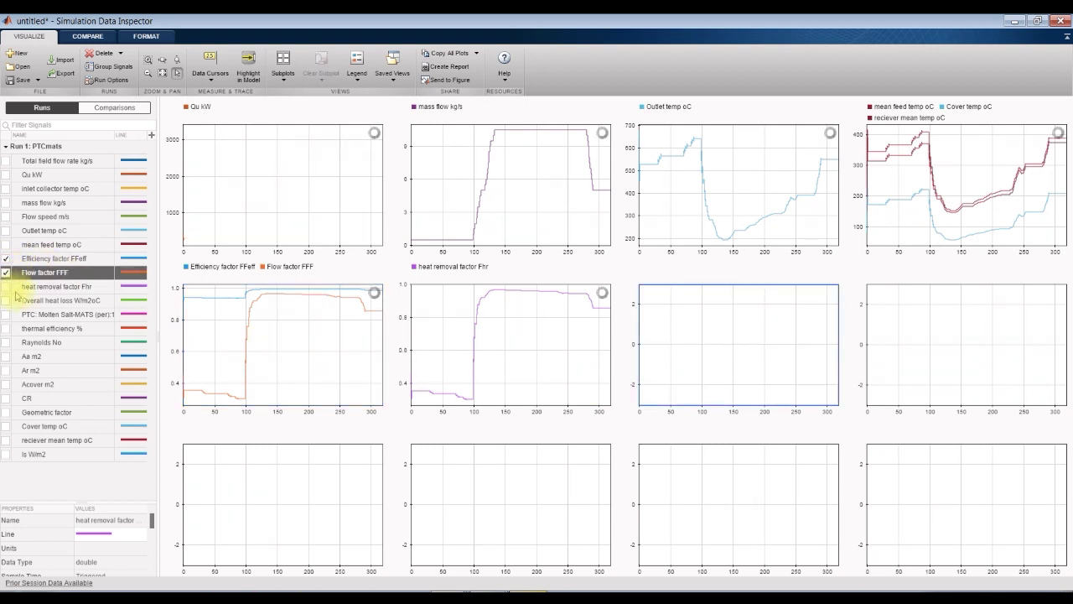
left_click(943, 325)
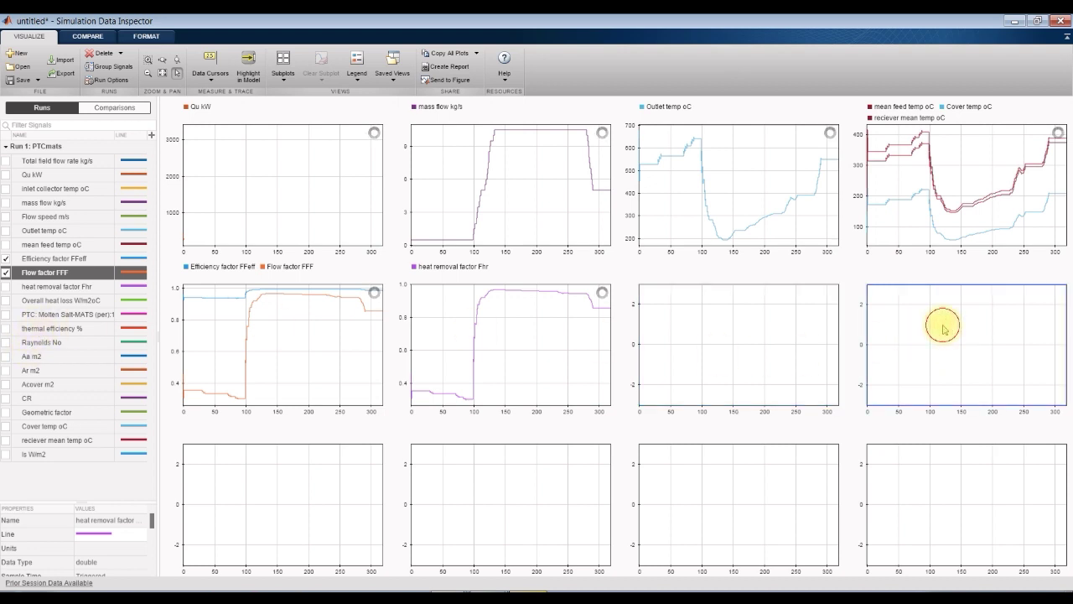
key("space")
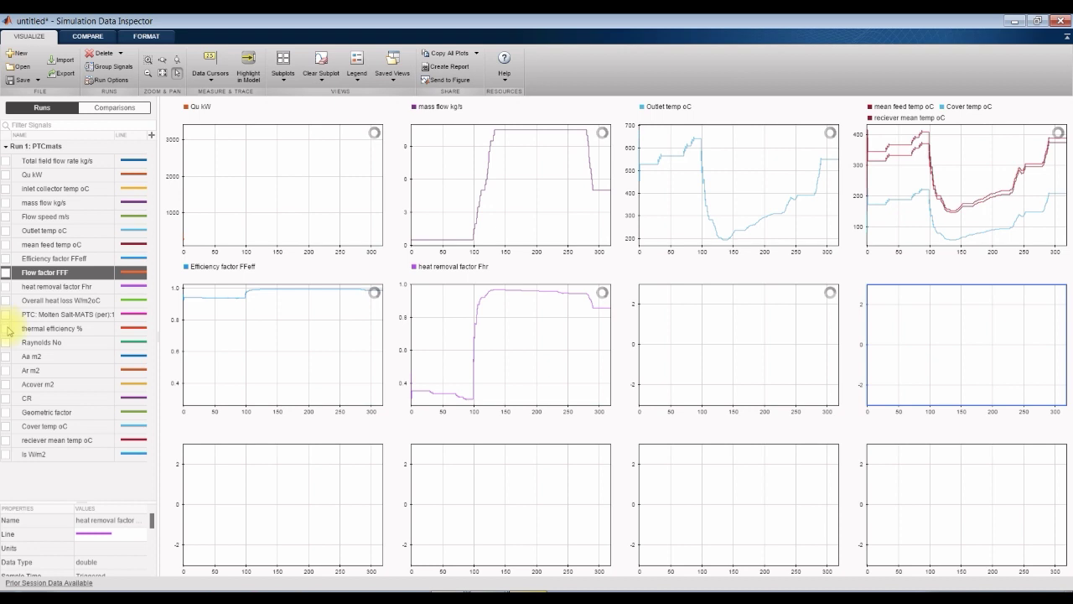
Step: Plot thermal efficiency % in the eighth subplot and Is W/m2 in the bottom-left subplot
left_click(6, 329)
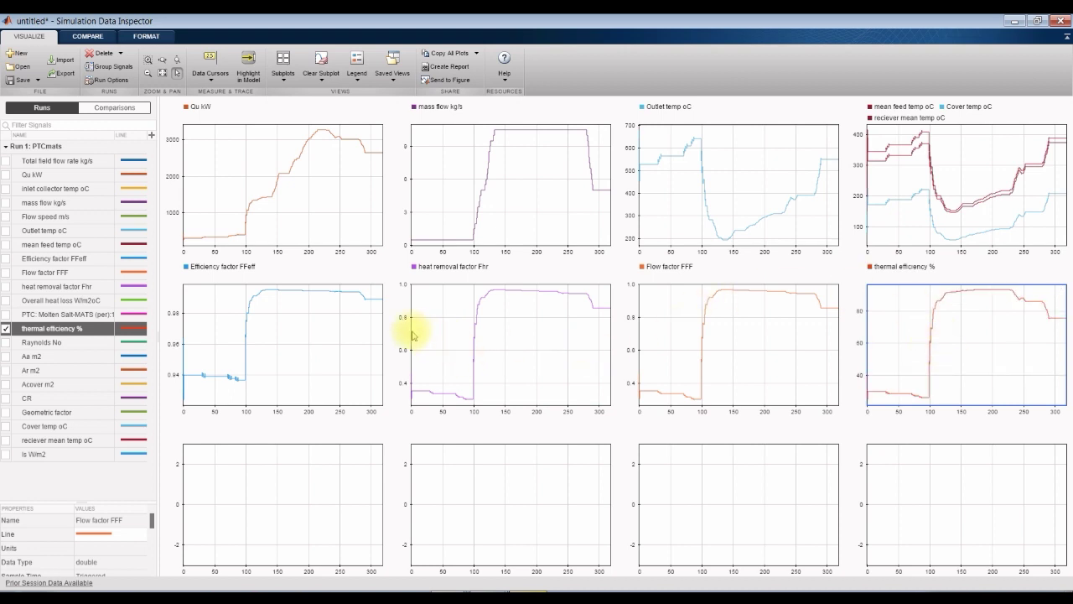
left_click(304, 485)
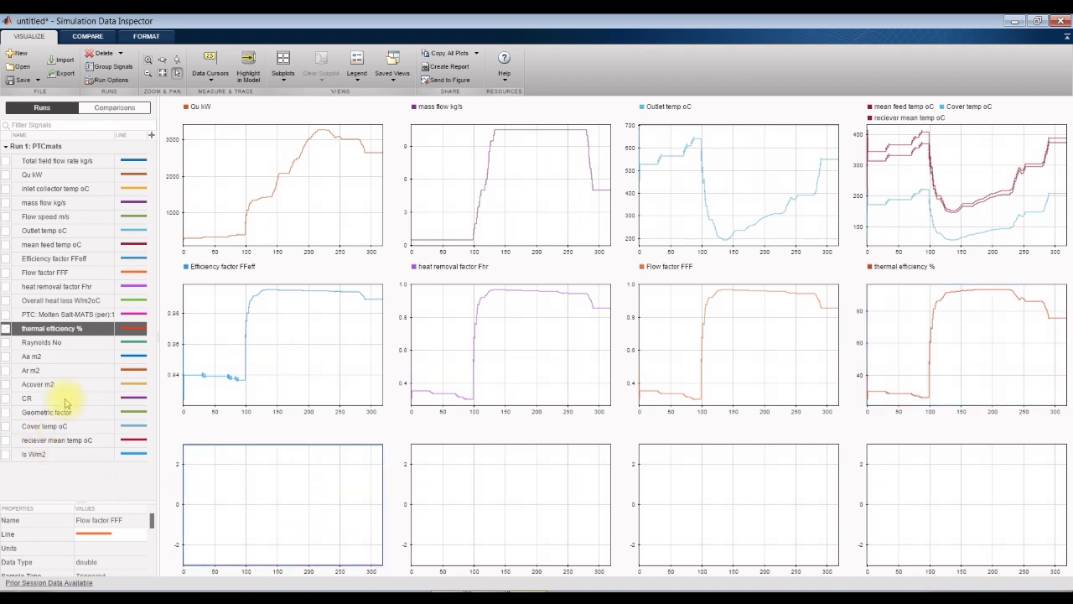
left_click(5, 454)
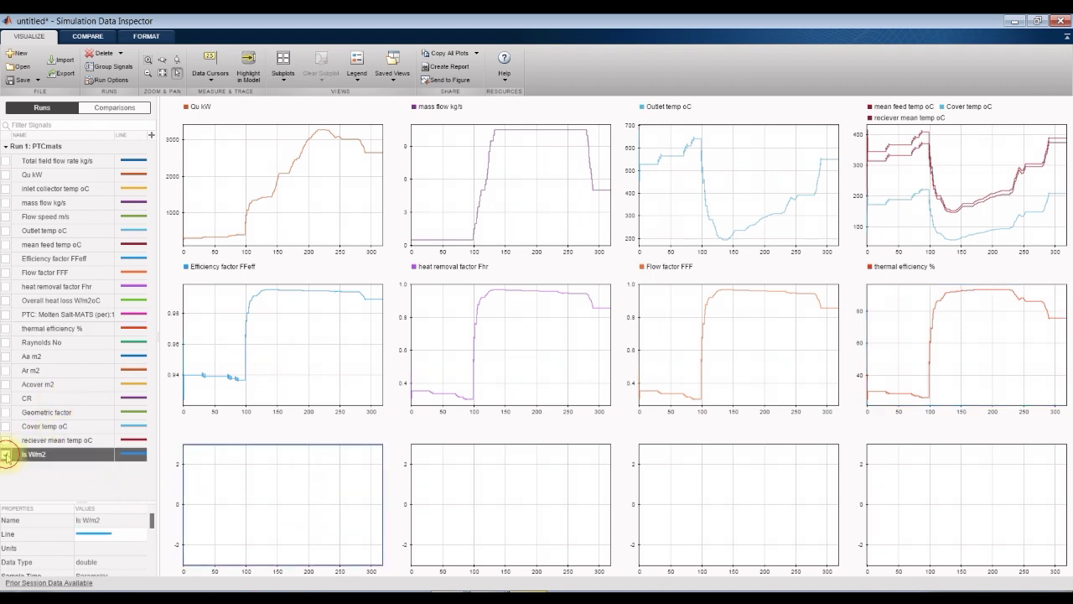